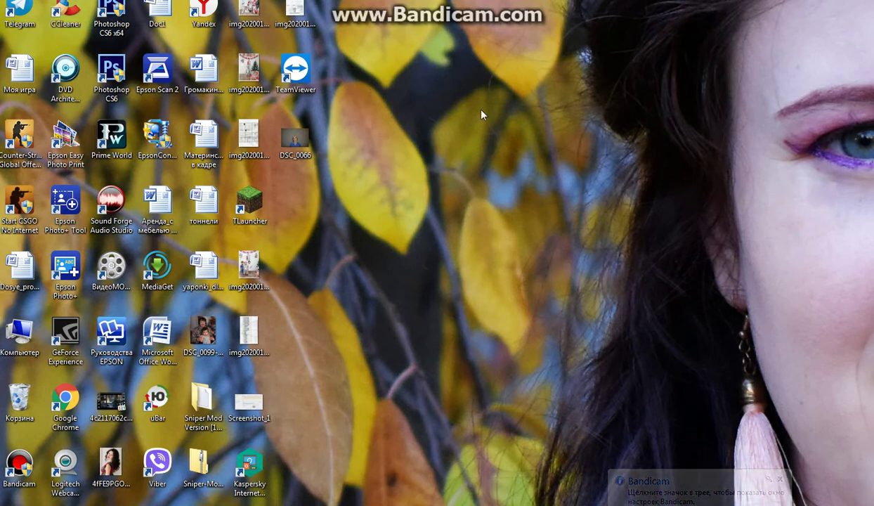
Switch to Photoshop CS6 and close the open DSC_0100-восстановлено document without saving its changes
double_click(111, 16)
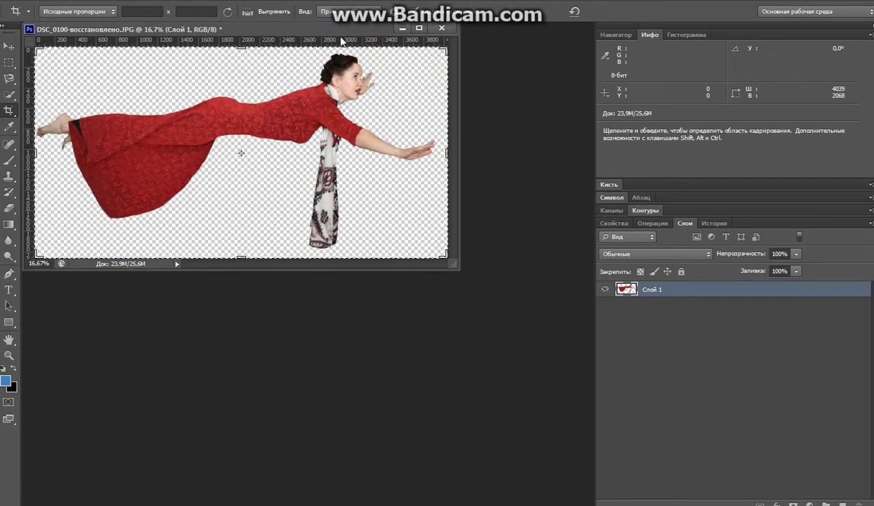
left_click(442, 29)
left_click(435, 191)
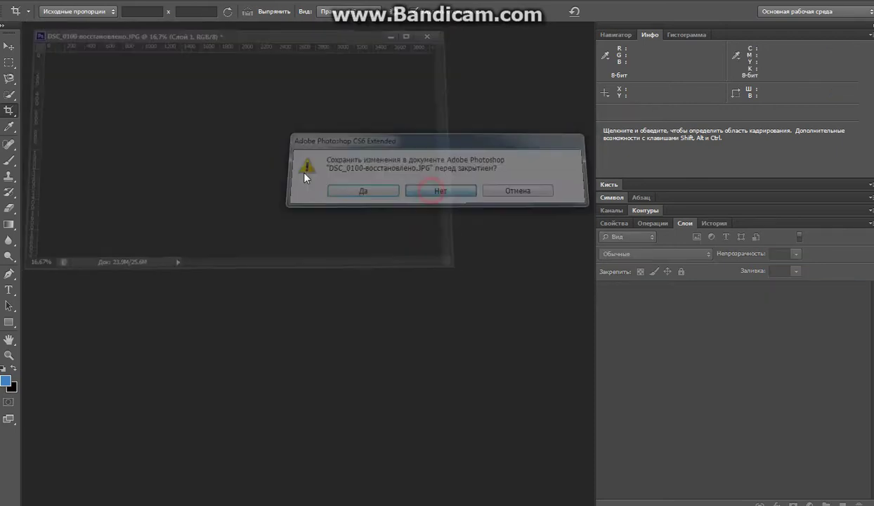
Open the photo DSC_0066 from the desktop folder (Рабочий стол)
left_click(33, 0)
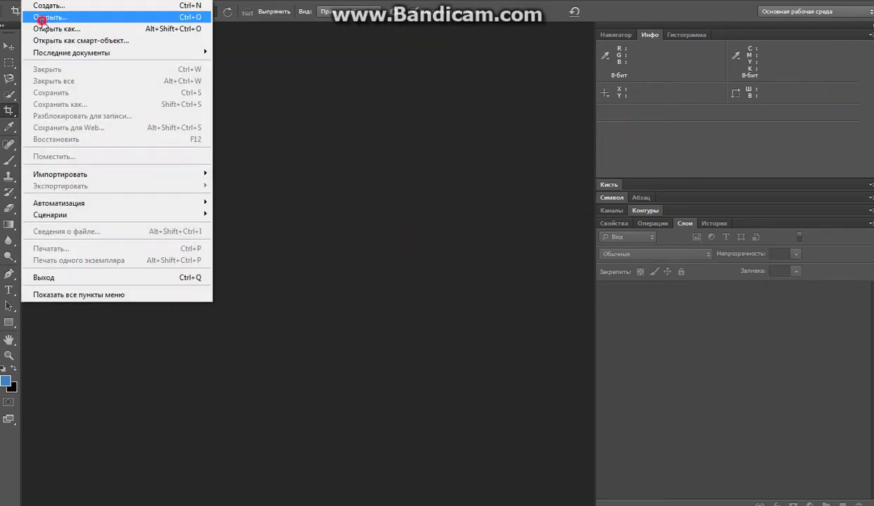
left_click(42, 17)
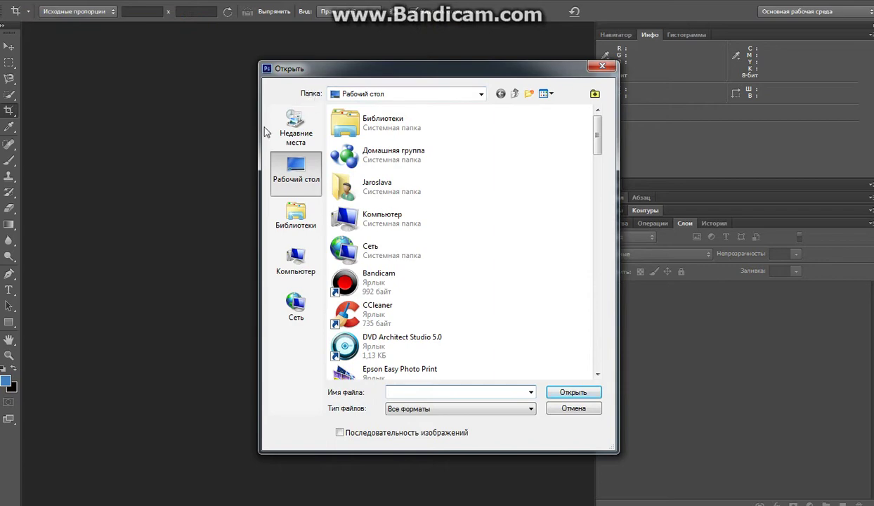
left_click_drag(597, 148, 597, 260)
left_click(393, 266)
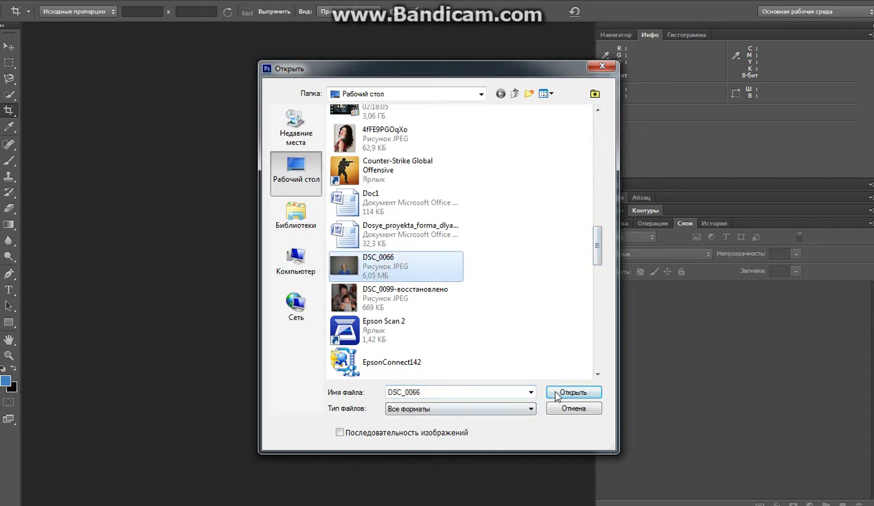
left_click(554, 392)
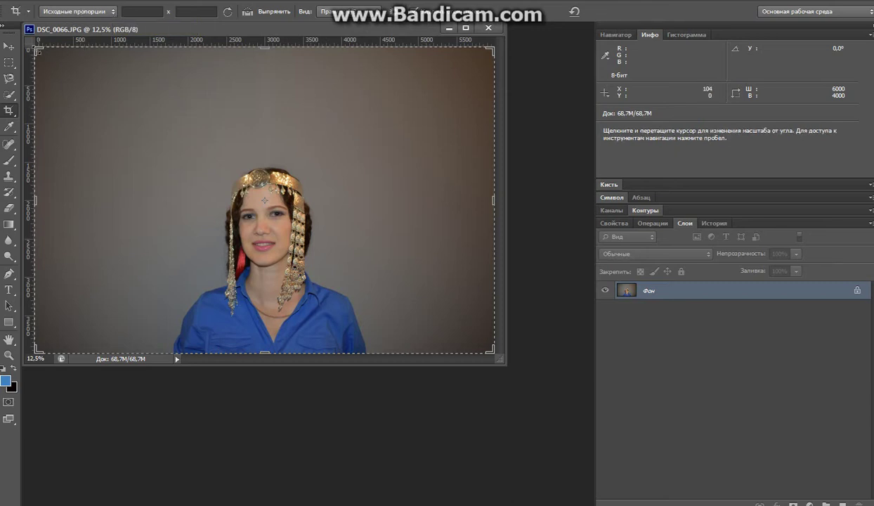
Frame the woman with a portrait-oriented crop of about 2154 × 3231 px in the original proportions
left_click_drag(36, 48, 137, 110)
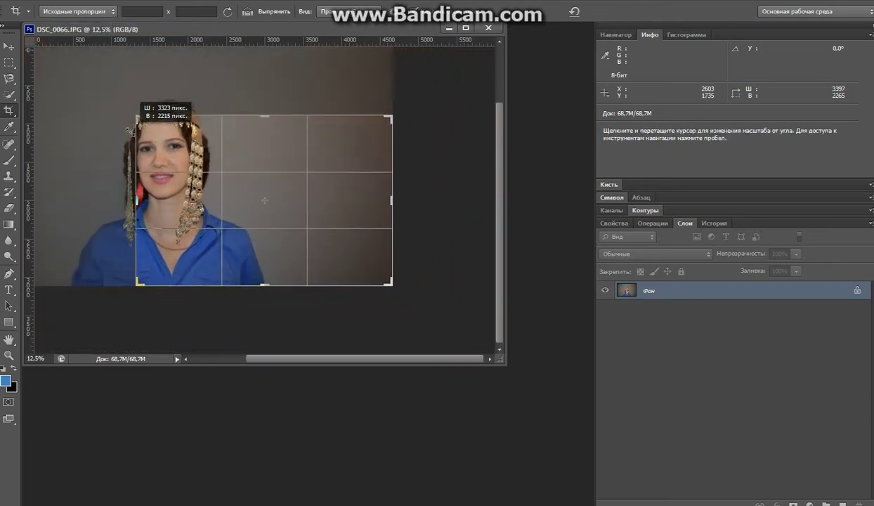
key("x")
left_click_drag(186, 174, 339, 182)
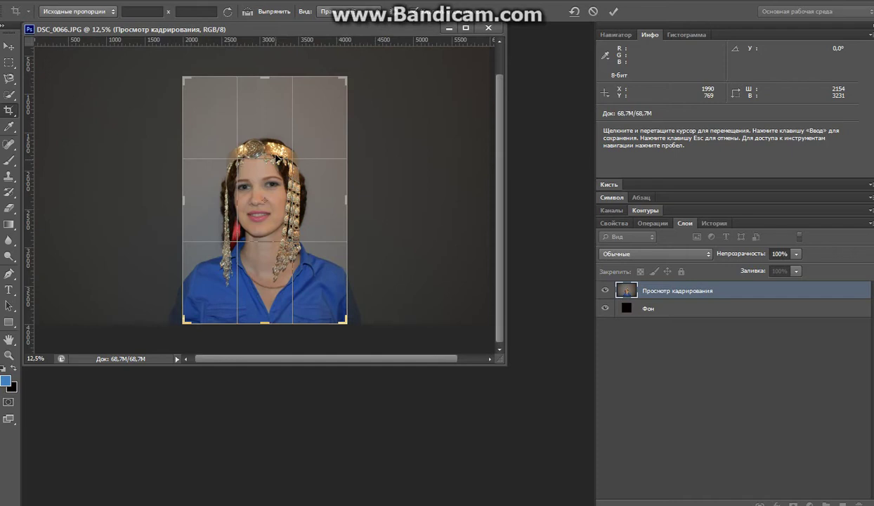
Set the crop ratio to unconstrained (Произвольно), tighten the frame around the woman to about 1834 × 2575 px and apply the crop
left_click(112, 13)
left_click(106, 23)
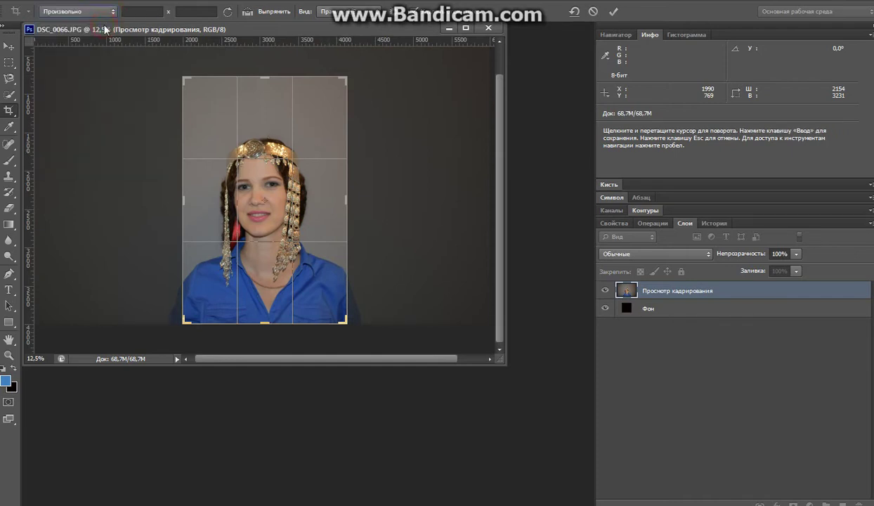
left_click_drag(265, 82, 268, 103)
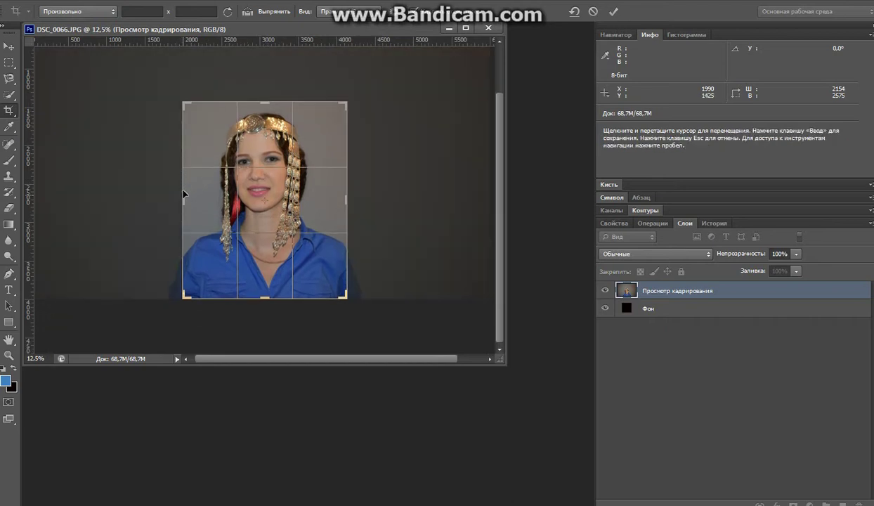
left_click_drag(183, 193, 189, 193)
mouse_move(340, 205)
left_mouse_down()
mouse_move(332, 186)
mouse_move(331, 203)
left_mouse_up()
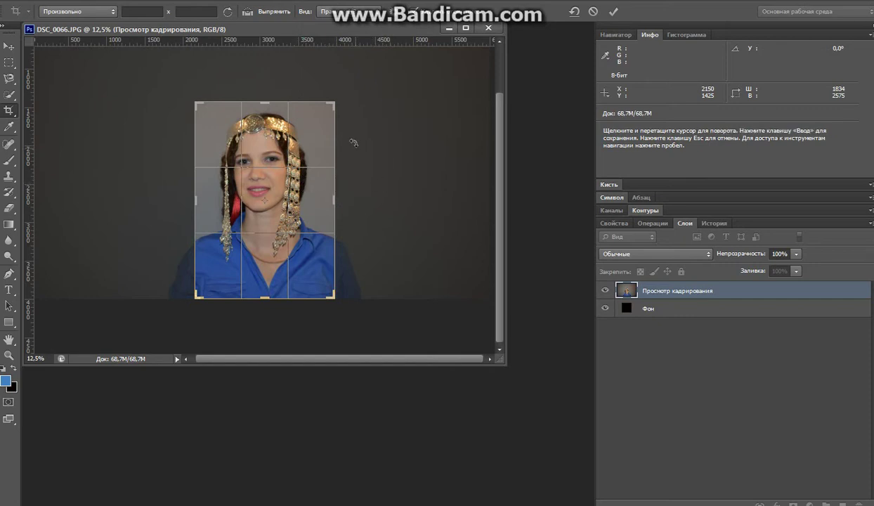
left_click(614, 12)
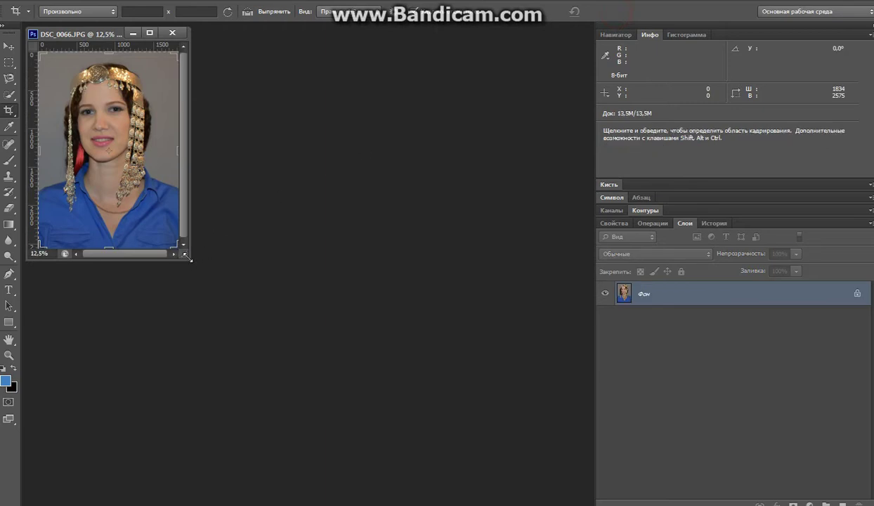
Enlarge the document window and smooth the skin under the woman's left eye with the Spot Healing Brush
left_click_drag(186, 256, 365, 371)
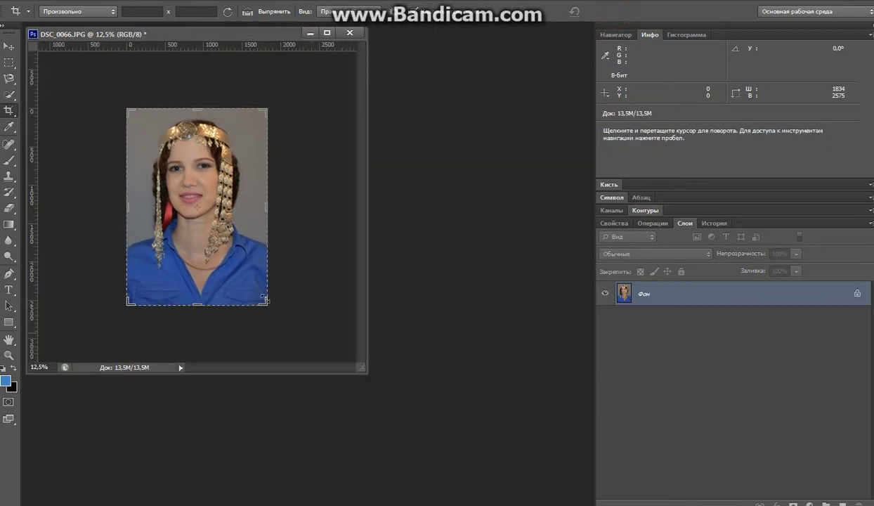
left_click(8, 355)
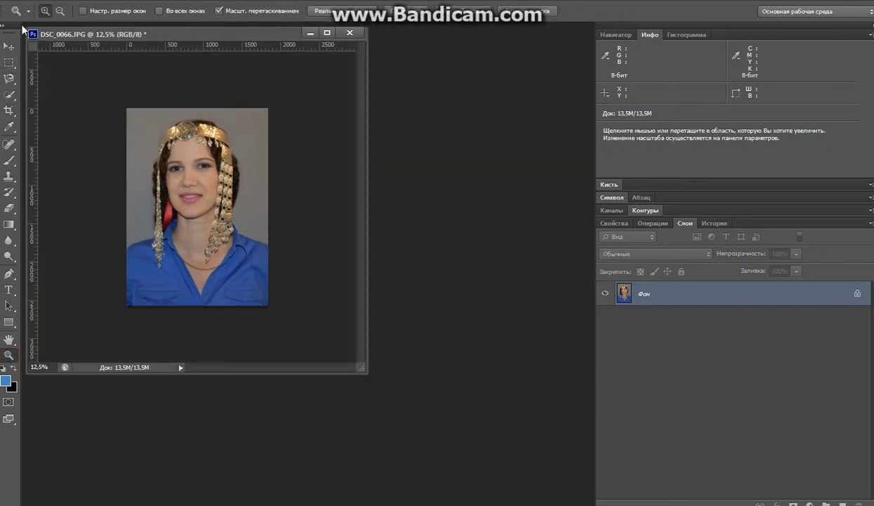
left_click(184, 168)
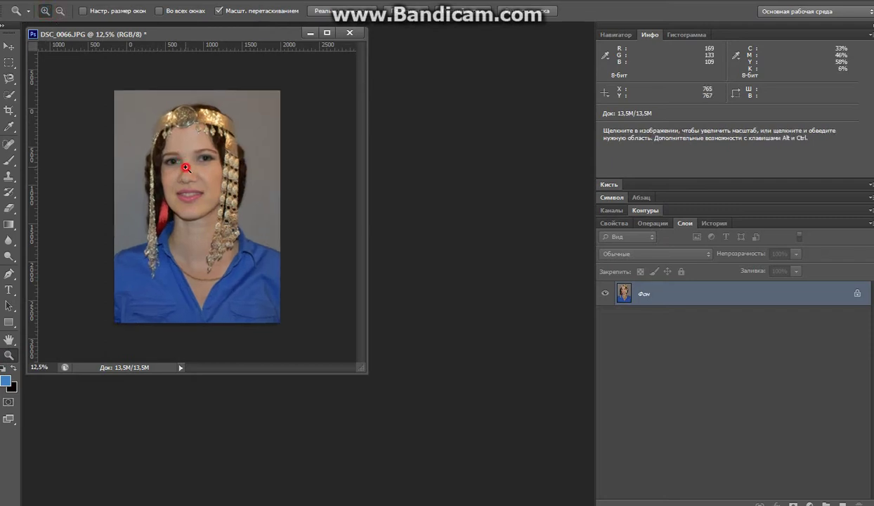
left_click(185, 167)
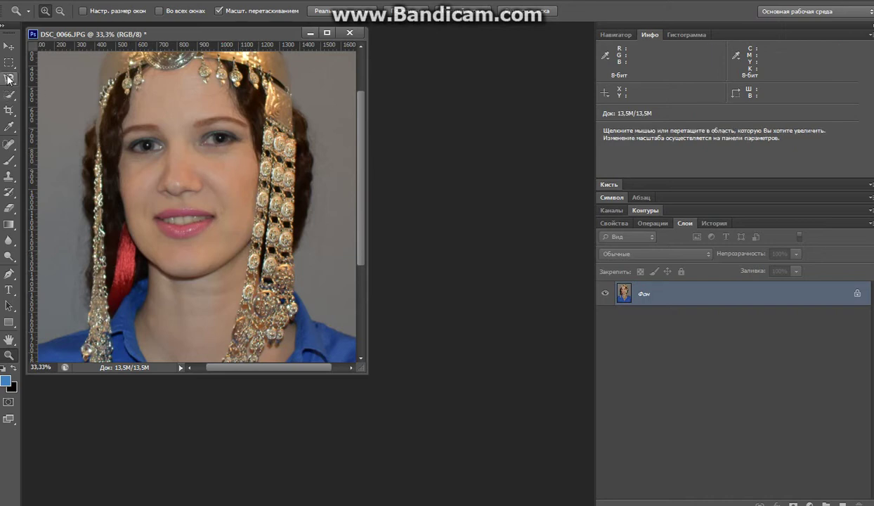
left_click(11, 145)
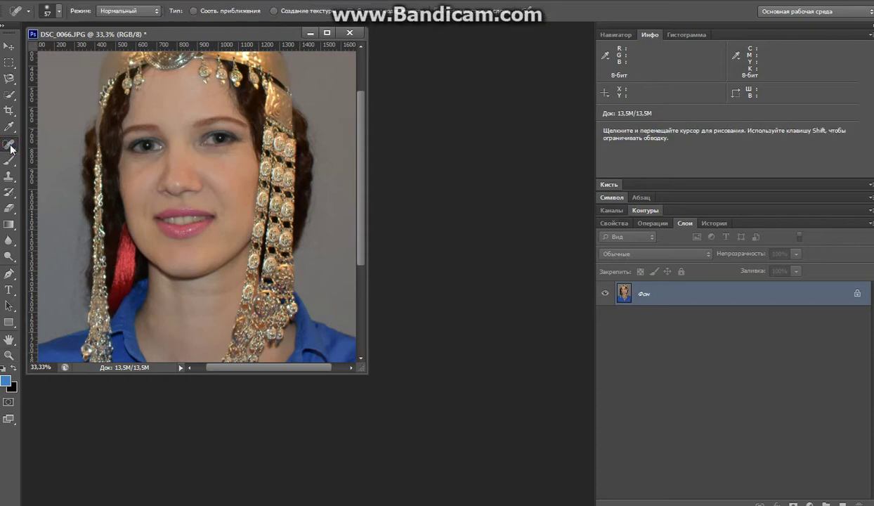
right_click(10, 147)
left_click(107, 143)
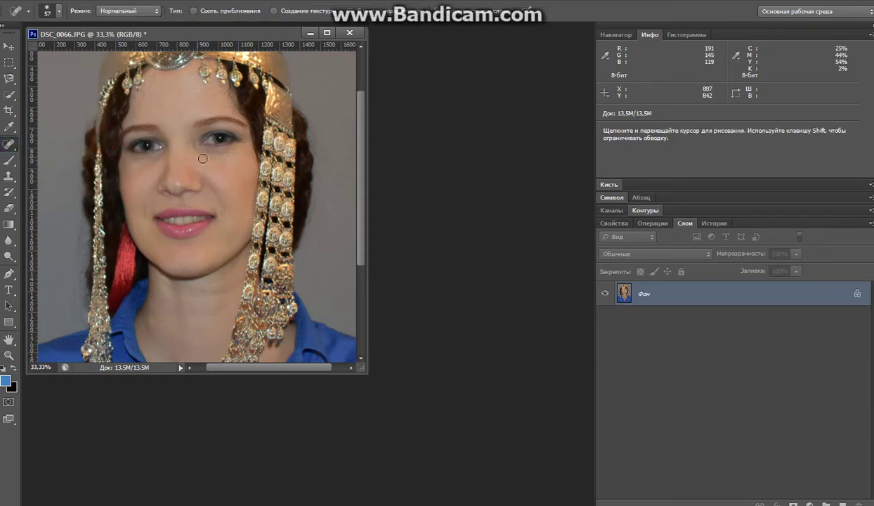
left_click(229, 151)
left_click(226, 153)
left_click(229, 149)
left_click(219, 150)
left_click(220, 154)
Spot-heal the side of the nose bridge and the skin under the woman's right eye
left_click(168, 164)
left_click(132, 160)
left_click(130, 161)
left_click(138, 163)
left_click(143, 161)
left_click(144, 156)
left_click(153, 158)
left_click(135, 161)
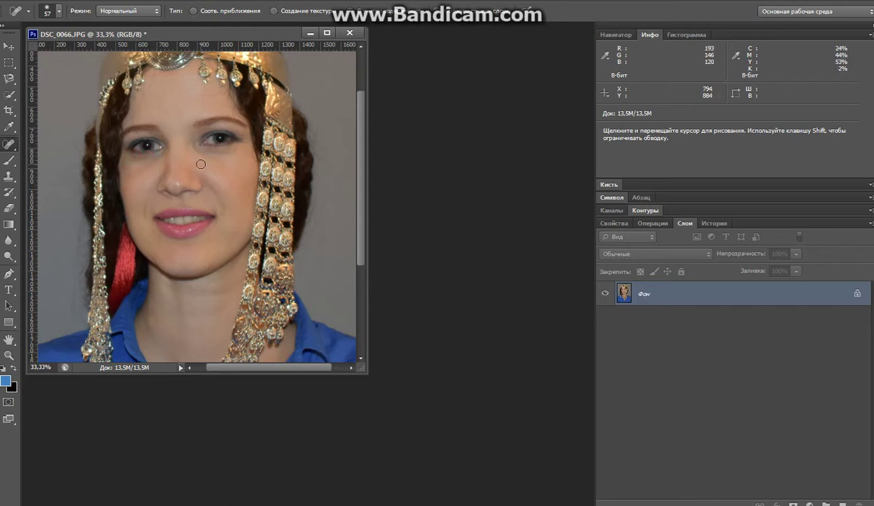
Spot-heal the skin on the upper forehead below the headpiece pendants and at the edge of the woman's left cheek
left_click(191, 88)
left_click(190, 91)
left_click(196, 92)
left_click(202, 92)
left_click(205, 92)
left_click(210, 90)
left_click(214, 88)
scroll(196, 160, "up", 1)
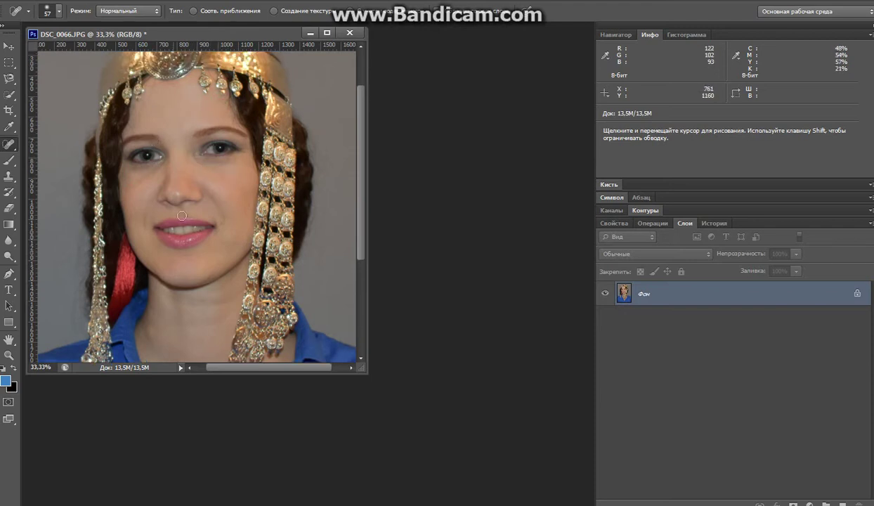
left_click(248, 205)
Try the Healing Brush on the face with a source sampled from the forehead, and undo the last stroke
right_click(9, 146)
left_click(104, 154)
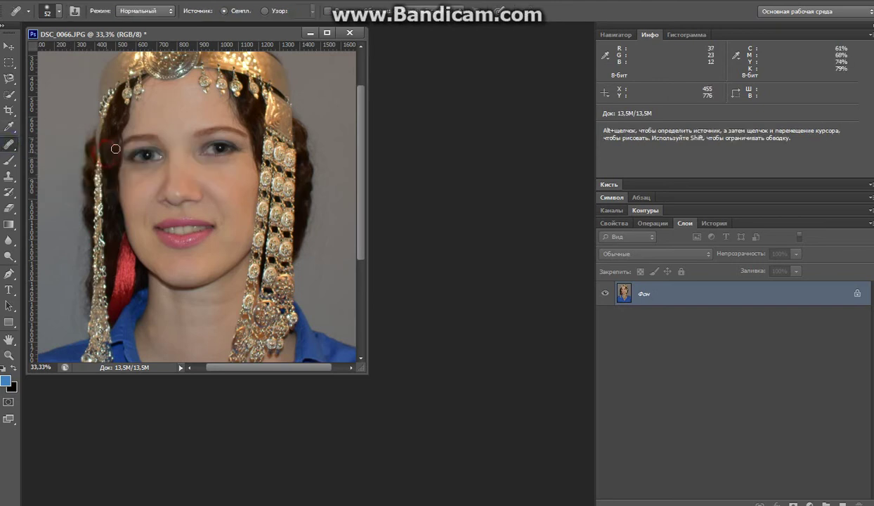
left_click(160, 115, "alt")
key("ctrl+z")
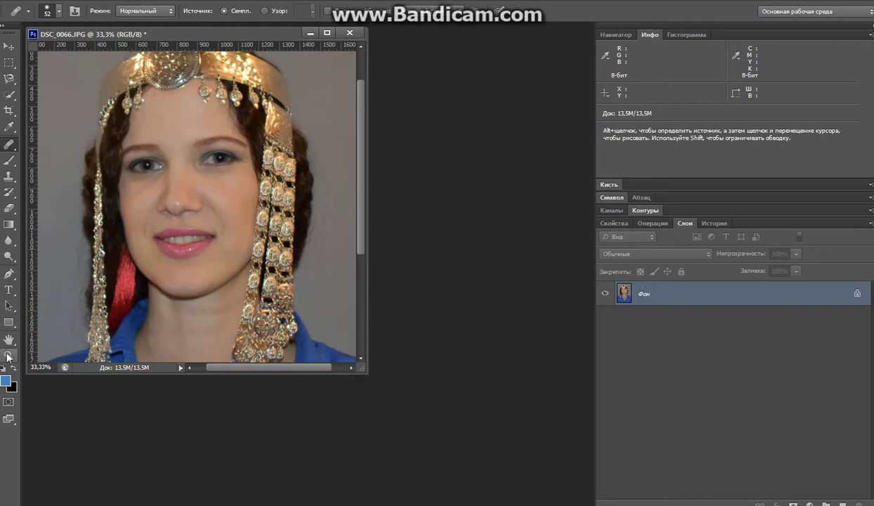
Activate the Dodge tool (Осветлитель) and set its range to highlights (Подсветка)
left_click(9, 258)
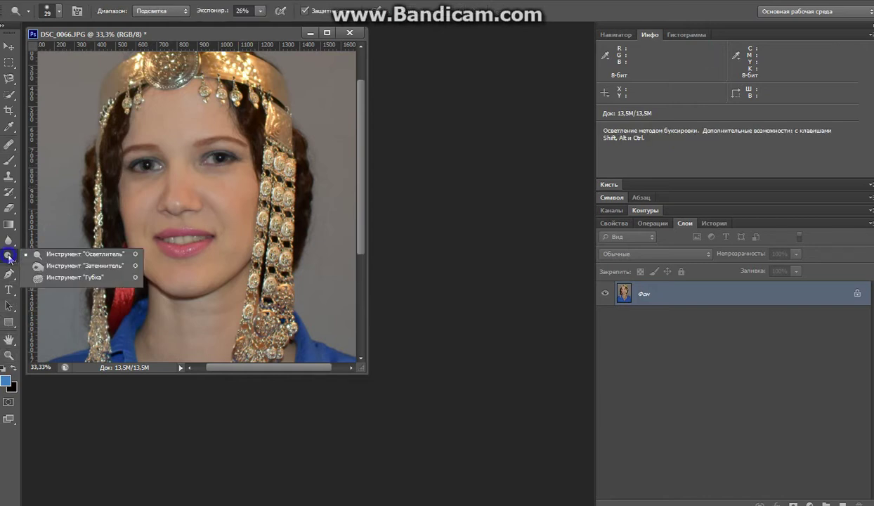
left_click(72, 254)
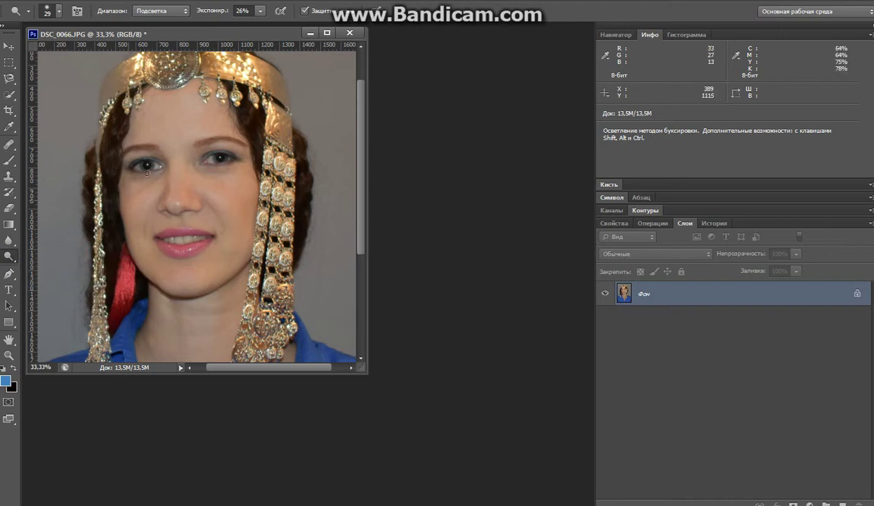
left_click(181, 12)
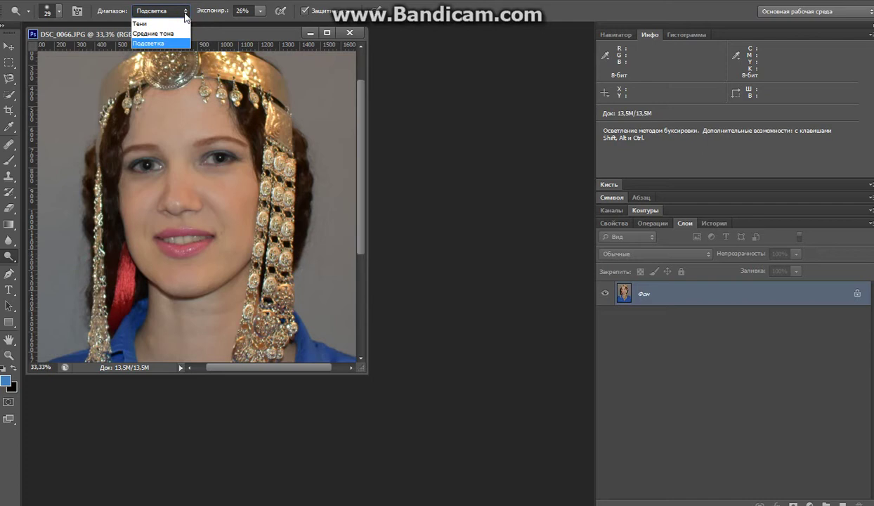
left_click(165, 42)
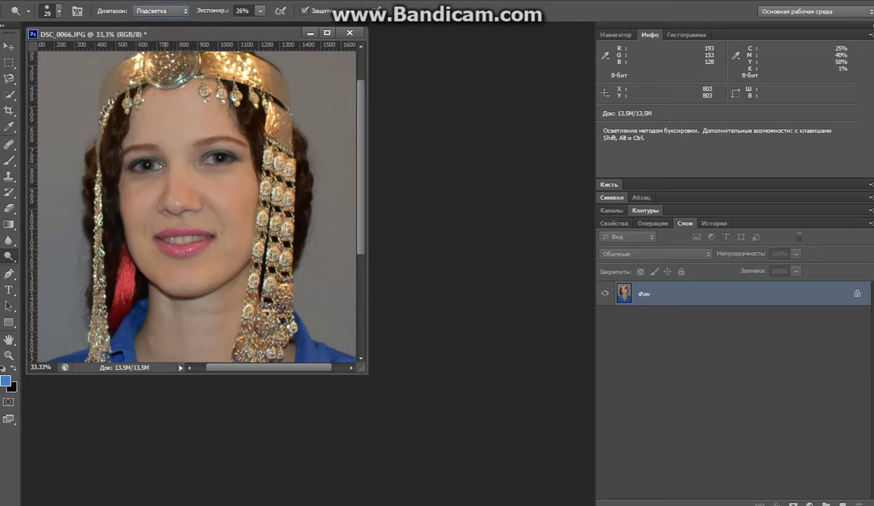
Set up the Dodge tool for the woman's right eye with the highlights range (Подсветка) and a 15 px brush
left_click(8, 354)
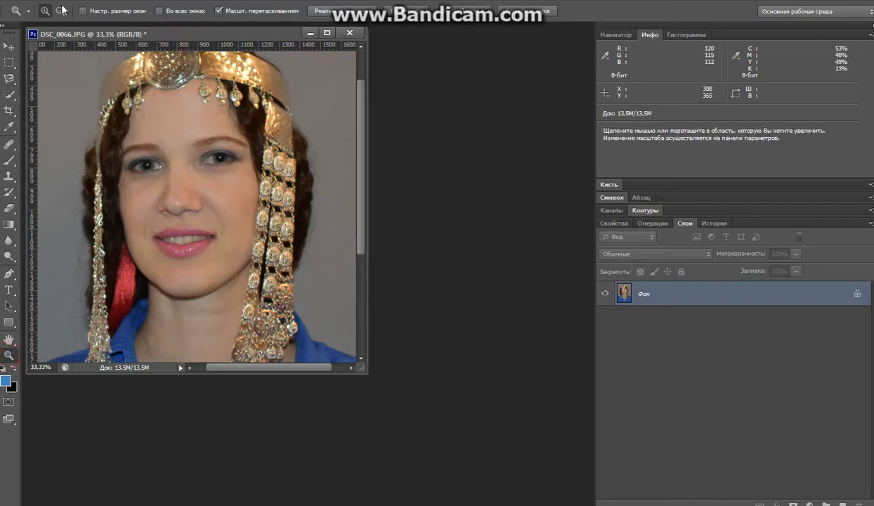
left_click(140, 164)
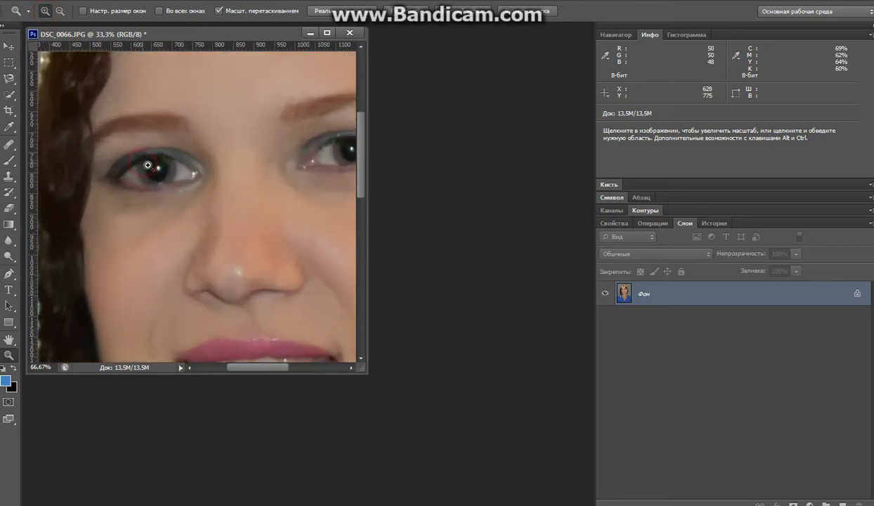
left_click(147, 165)
left_click(147, 164)
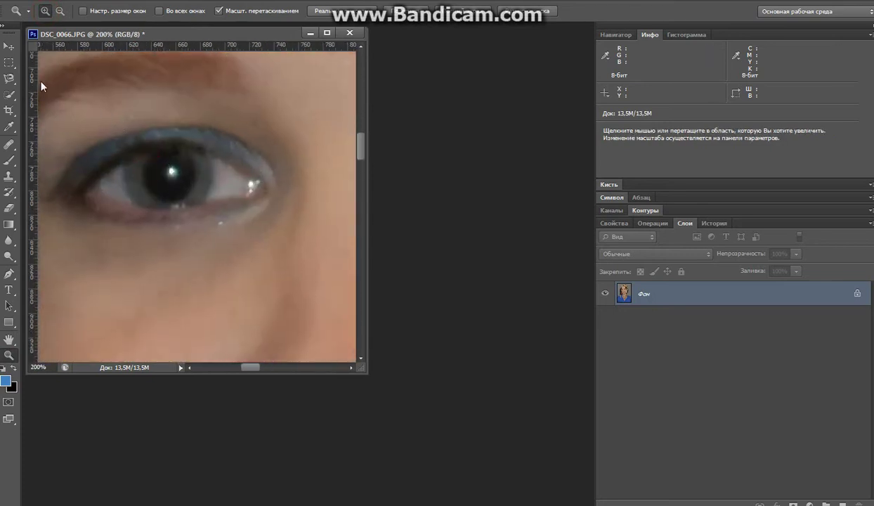
left_click(8, 259)
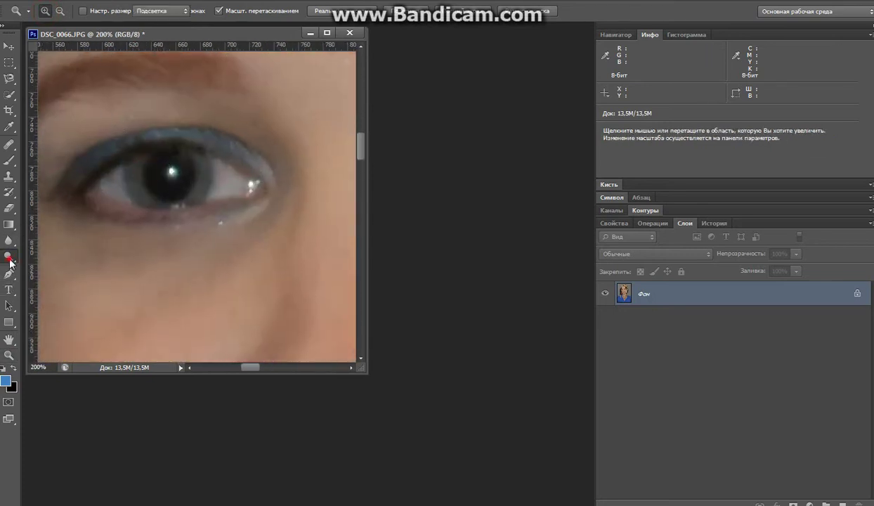
left_click(184, 14)
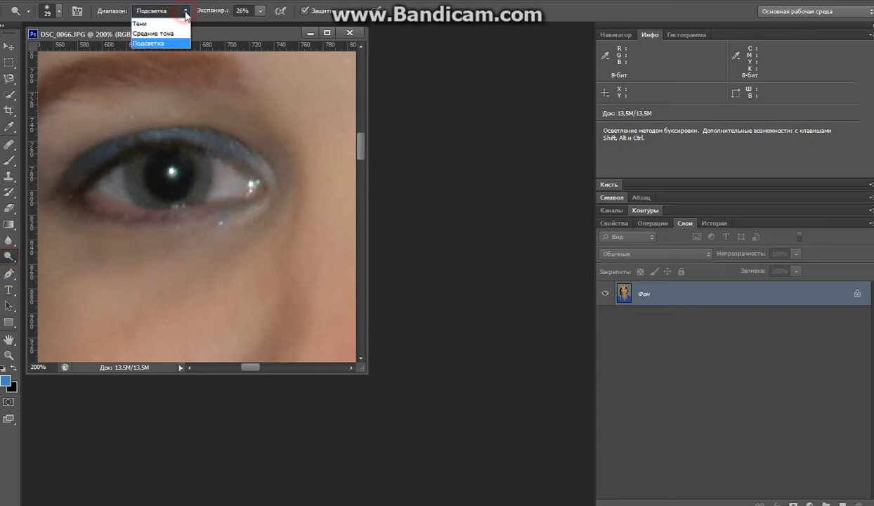
left_click(155, 40)
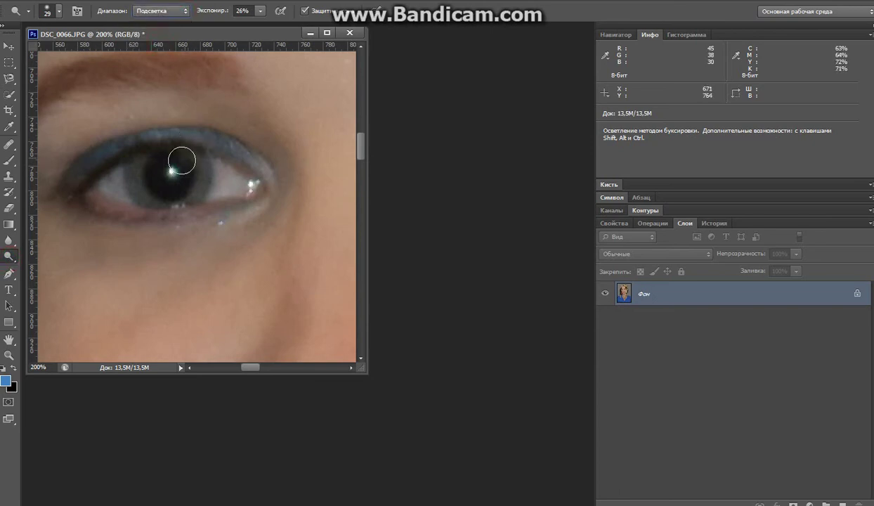
left_click(59, 12)
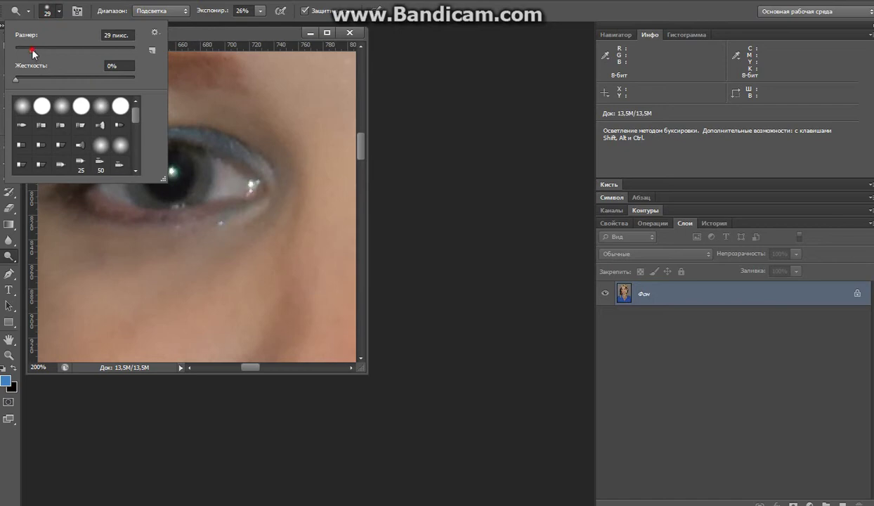
left_click_drag(33, 49, 23, 53)
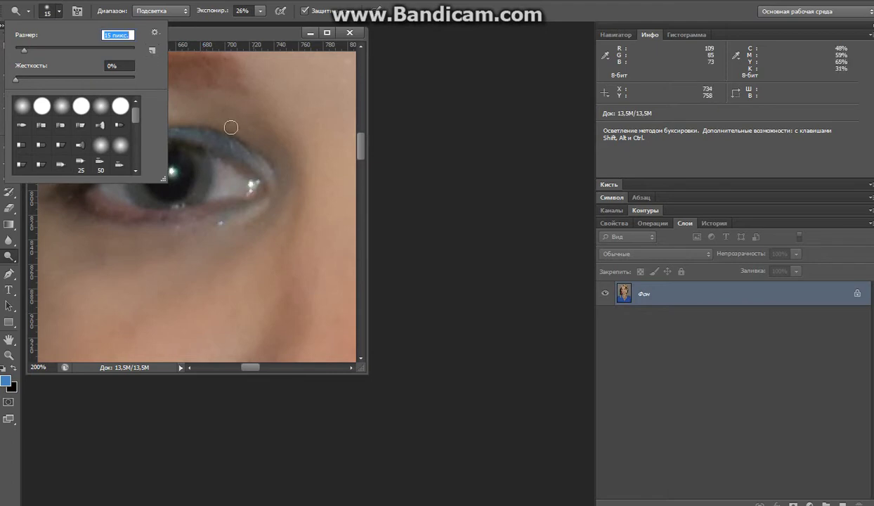
Brighten the irises of both eyes with the Dodge tool, working around each pupil
left_click(195, 154)
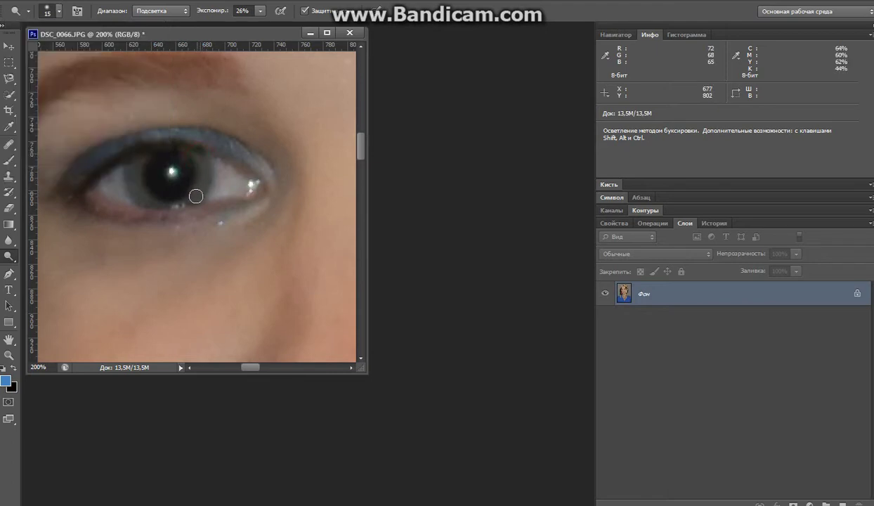
left_click(201, 155)
left_click(194, 150)
left_click(149, 199)
left_click(140, 156)
left_click(152, 200)
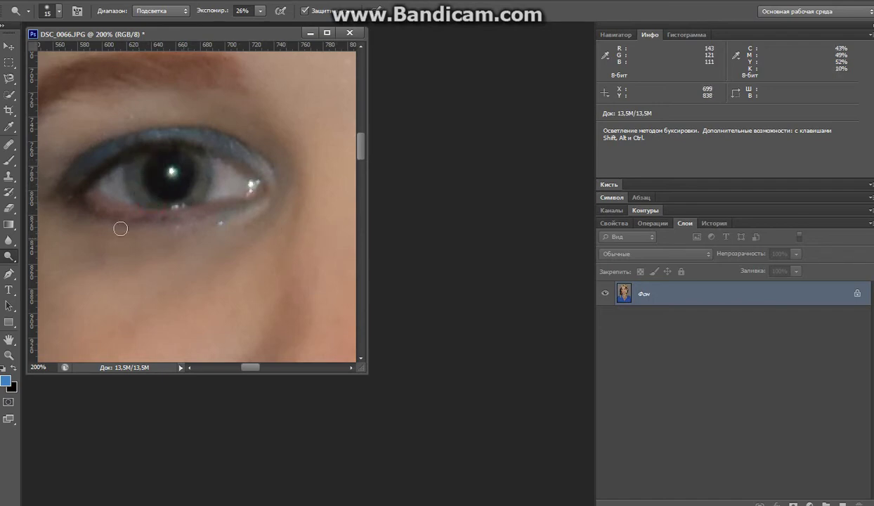
left_click_drag(248, 368, 273, 368)
mouse_move(235, 118)
left_mouse_down()
mouse_move(265, 160)
mouse_move(246, 157)
mouse_move(260, 161)
mouse_move(236, 142)
mouse_move(238, 119)
mouse_move(242, 144)
mouse_move(268, 160)
mouse_move(303, 124)
mouse_move(288, 155)
mouse_move(304, 125)
mouse_move(300, 144)
mouse_move(277, 156)
left_mouse_up()
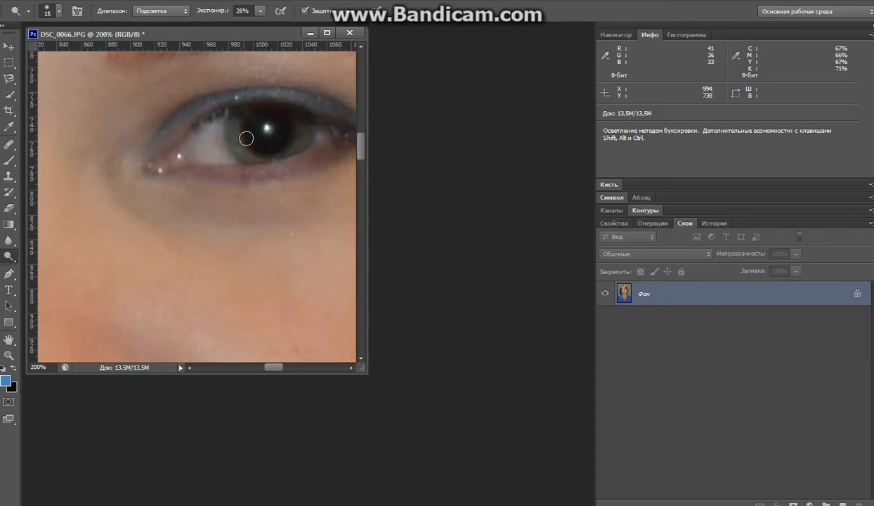
Dodge the white and the catchlight of the woman's right eye using midtones (Средние тона) and a 34 px brush
left_click_drag(274, 366, 254, 368)
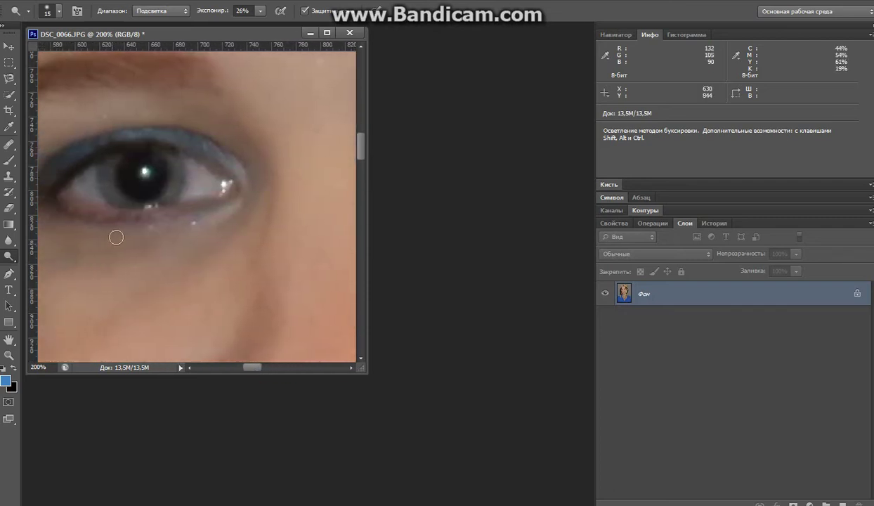
left_click(186, 12)
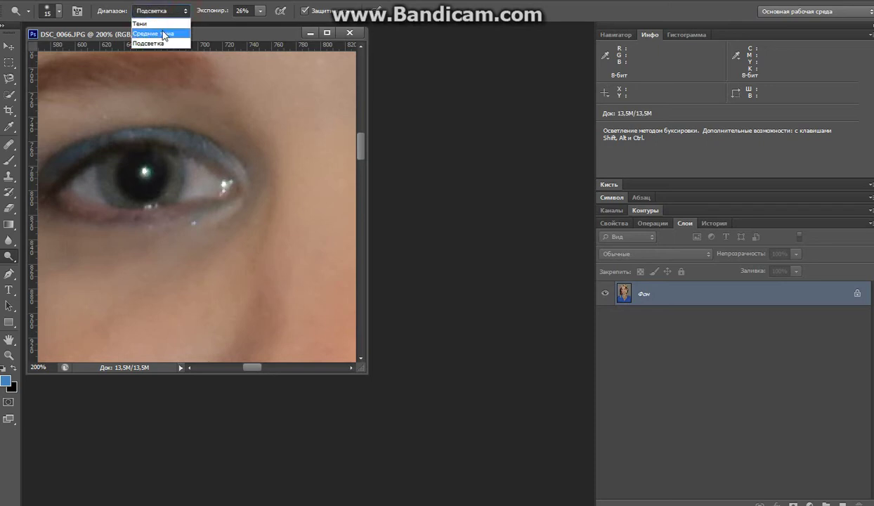
left_click(160, 31)
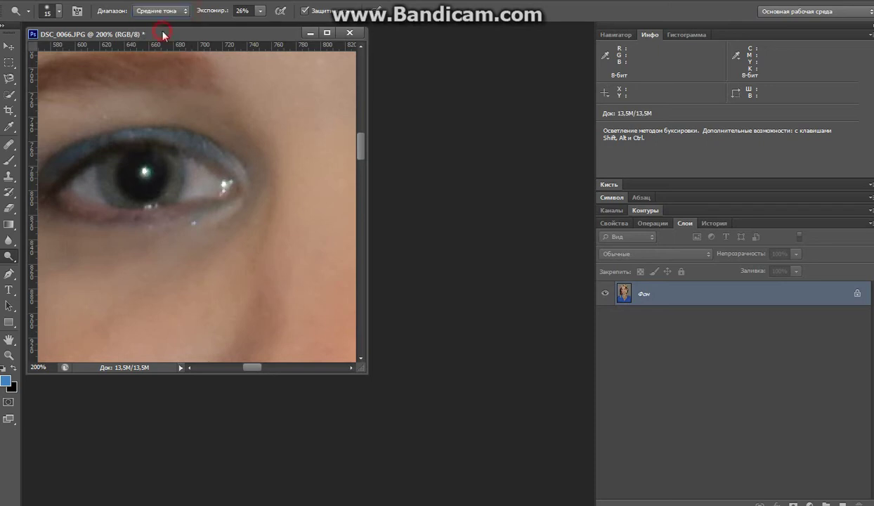
left_click(58, 12)
left_click_drag(24, 50, 35, 49)
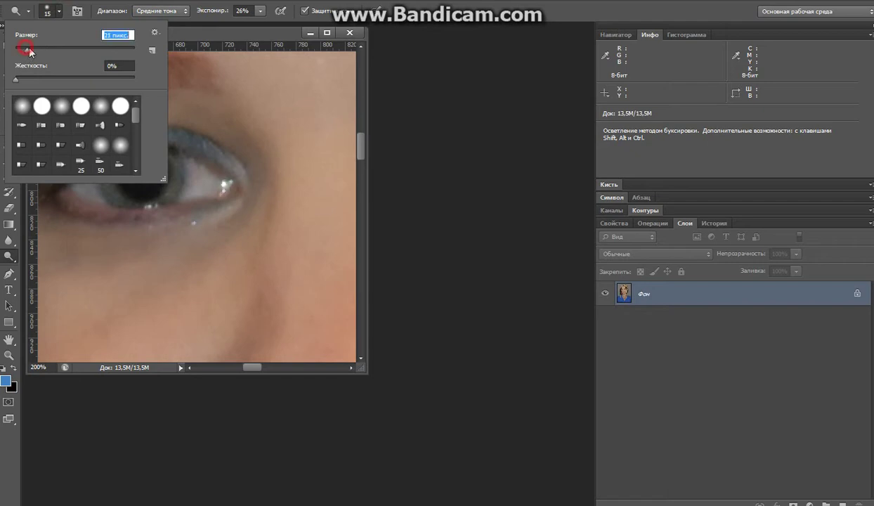
left_click(199, 184)
mouse_move(201, 185)
left_mouse_down()
mouse_move(196, 173)
mouse_move(203, 184)
left_mouse_up()
mouse_move(96, 194)
left_mouse_down()
mouse_move(82, 176)
mouse_move(90, 190)
left_mouse_up()
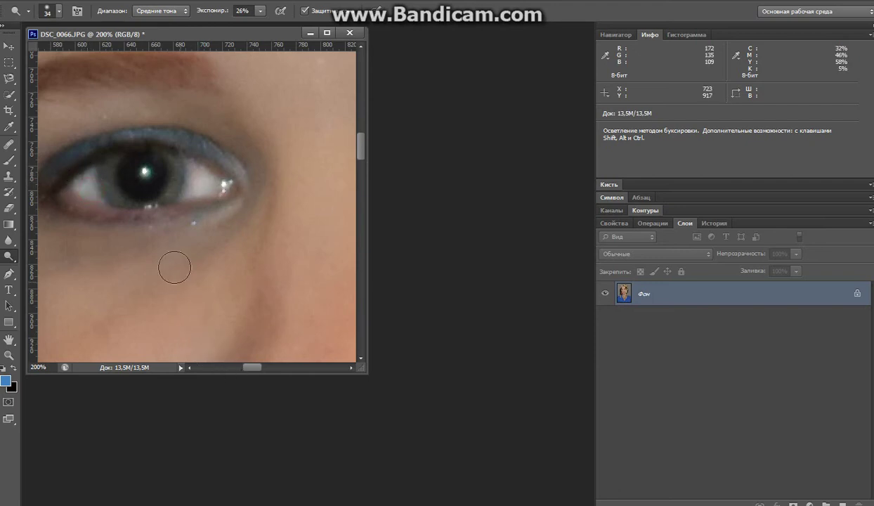
left_click(144, 172)
Dodge the white on both sides of the iris and the catchlight in the woman's left eye
left_click_drag(253, 368, 274, 370)
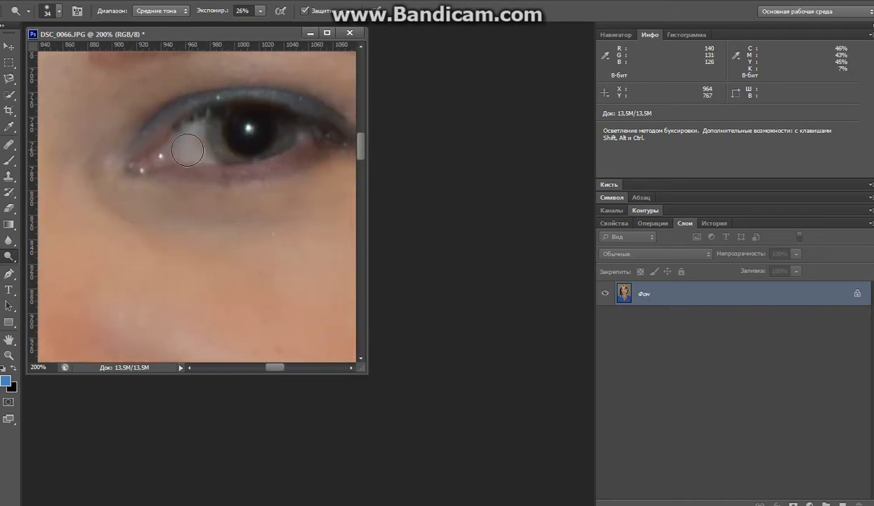
mouse_move(187, 149)
left_mouse_down()
mouse_move(189, 134)
mouse_move(199, 149)
mouse_move(197, 141)
left_mouse_up()
left_click(303, 138)
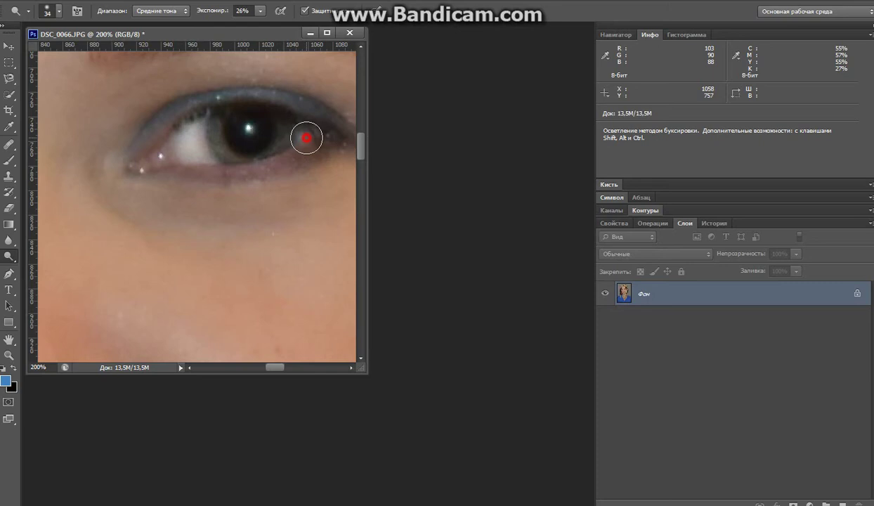
left_click(250, 131)
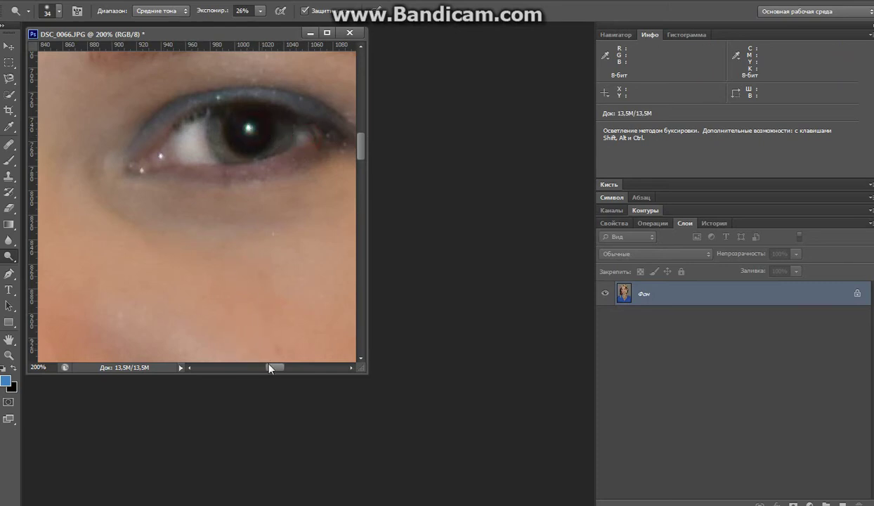
Whiten the side teeth at both ends of the smile with the midtones Dodge tool and the 34 px brush
left_click_drag(274, 367, 266, 372)
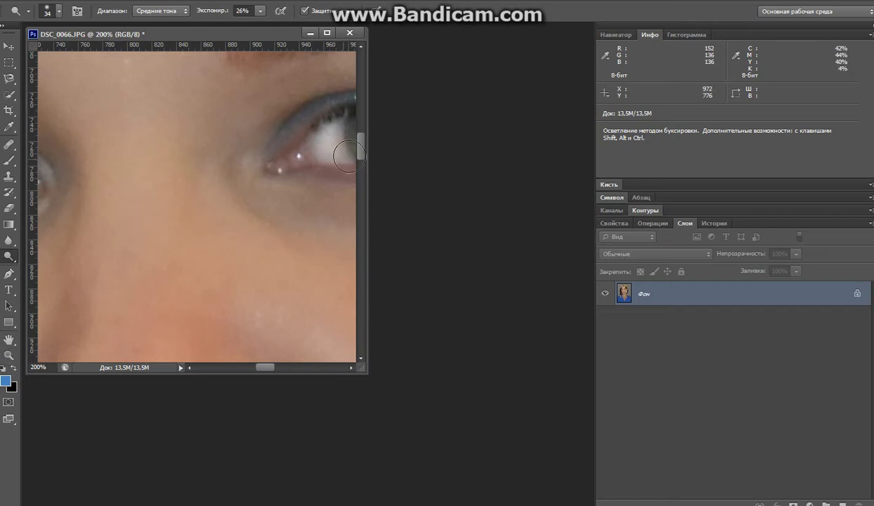
left_click_drag(360, 139, 360, 179)
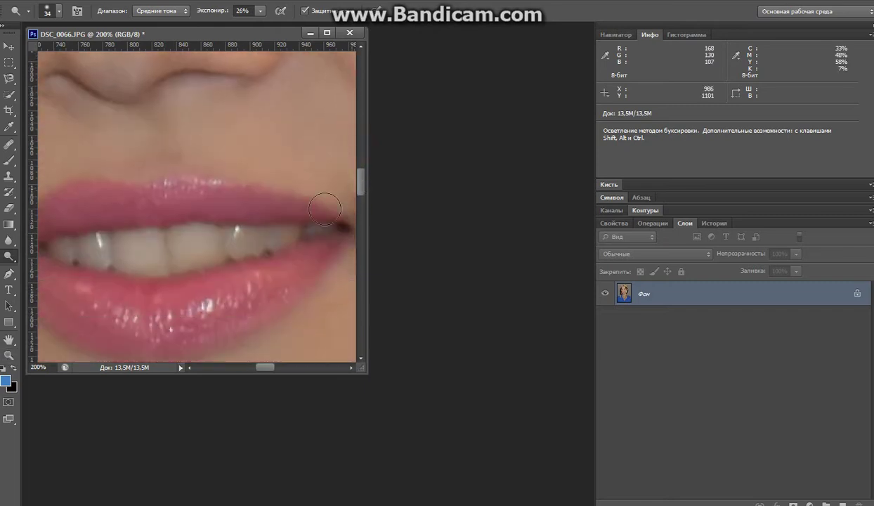
left_click(187, 11)
left_click(172, 33)
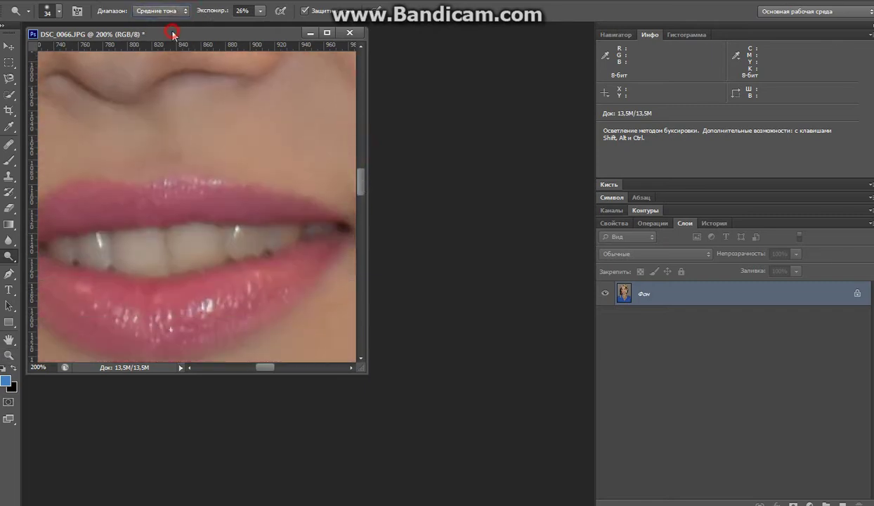
left_click(59, 12)
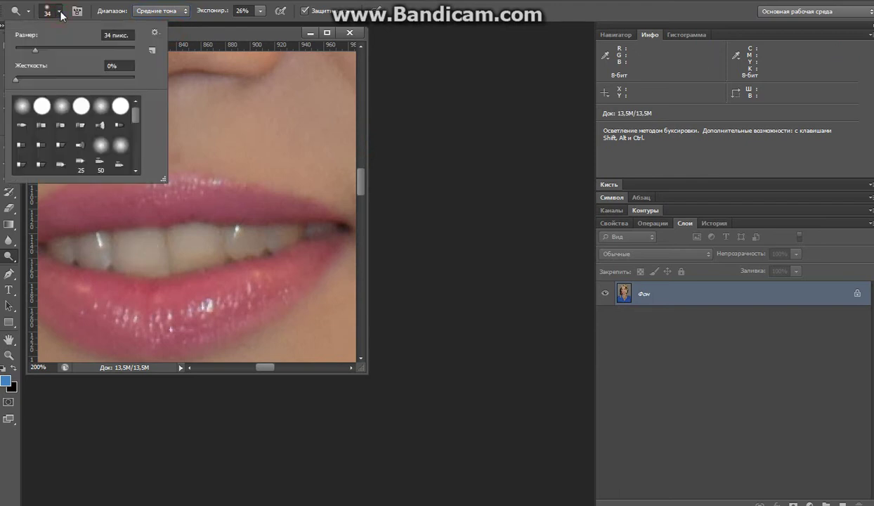
left_click(59, 12)
left_click_drag(86, 245, 92, 250)
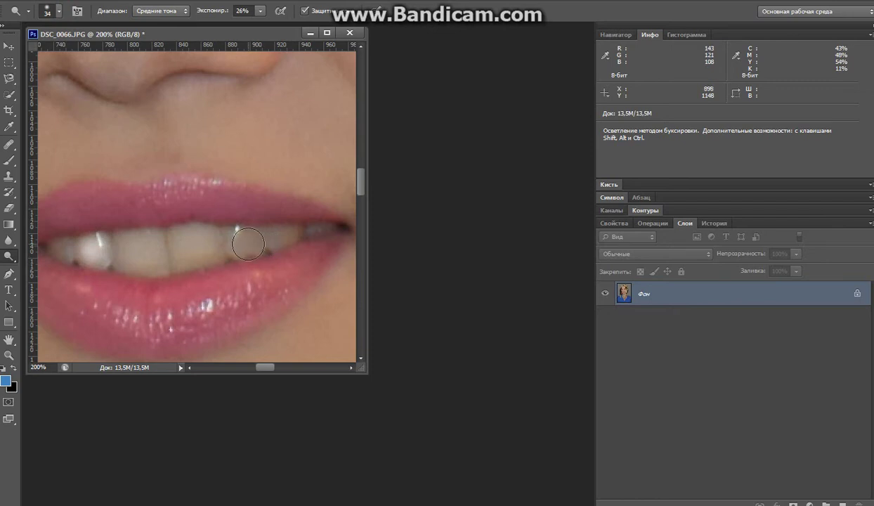
left_click_drag(243, 239, 281, 233)
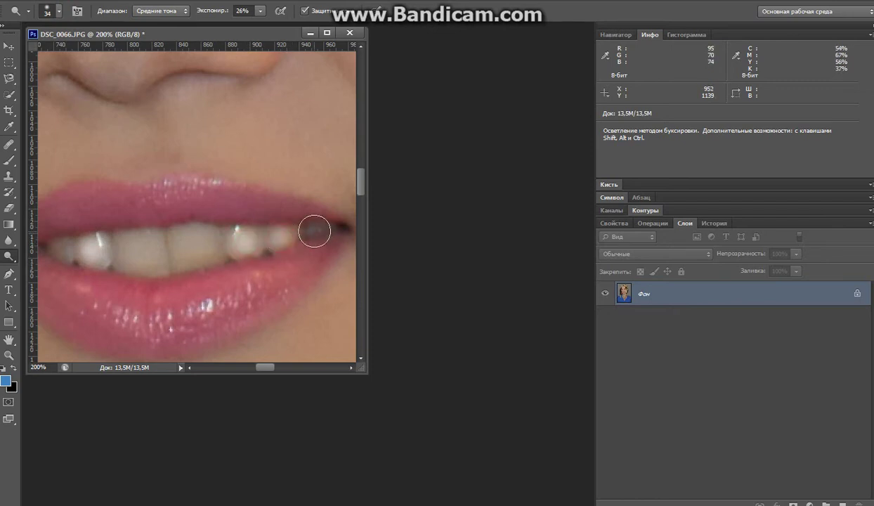
left_click_drag(72, 247, 60, 244)
Enlarge the Dodge brush to 55 px and whiten the central front teeth
left_click(59, 12)
mouse_move(33, 49)
left_mouse_down()
mouse_move(26, 49)
mouse_move(46, 53)
left_mouse_up()
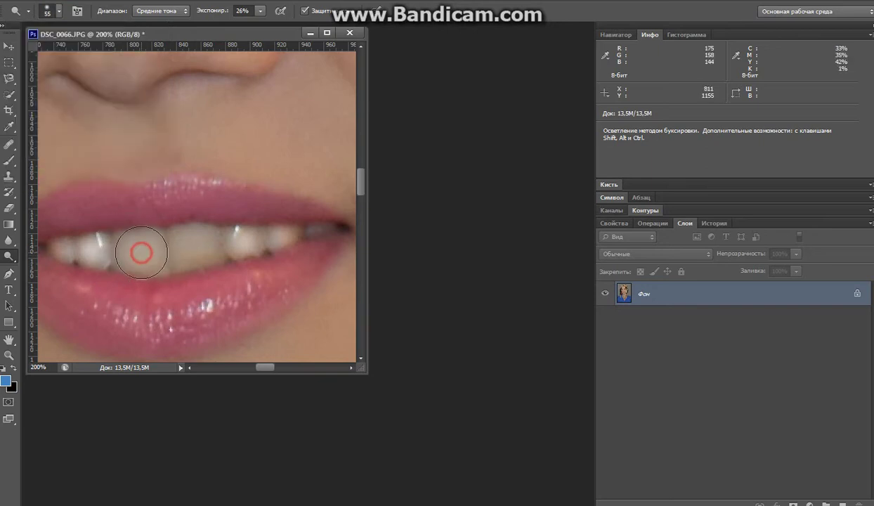
left_click(140, 250)
mouse_move(141, 251)
left_mouse_down()
mouse_move(195, 242)
mouse_move(203, 251)
left_mouse_up()
left_click(142, 249)
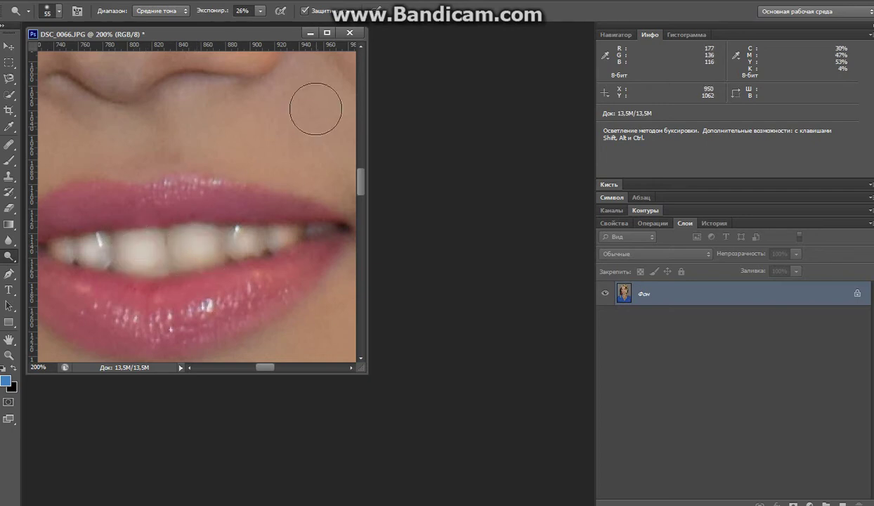
Bring the whole face into view at 50% and activate the Burn tool (Затемнитель) with the highlights range (Подсветка)
left_click(8, 353)
left_click(59, 11)
left_click(131, 149)
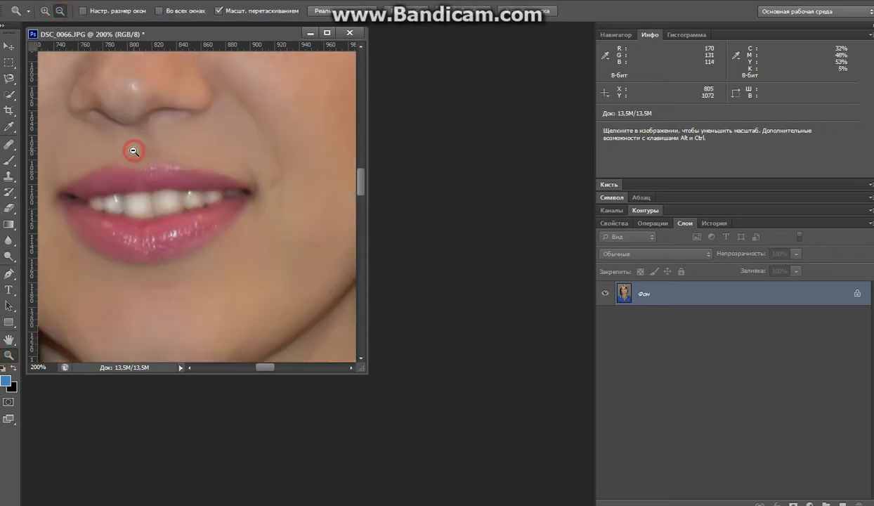
left_click(131, 148)
left_click(130, 148)
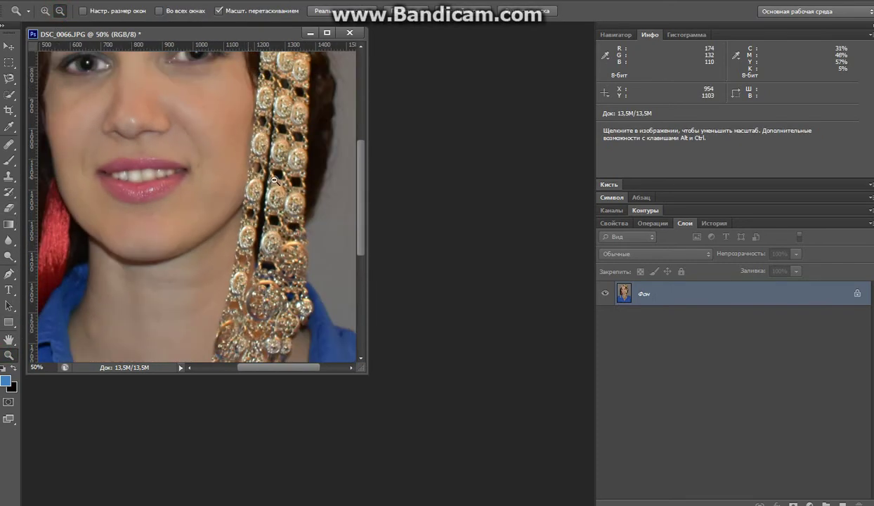
left_click_drag(361, 206, 360, 180)
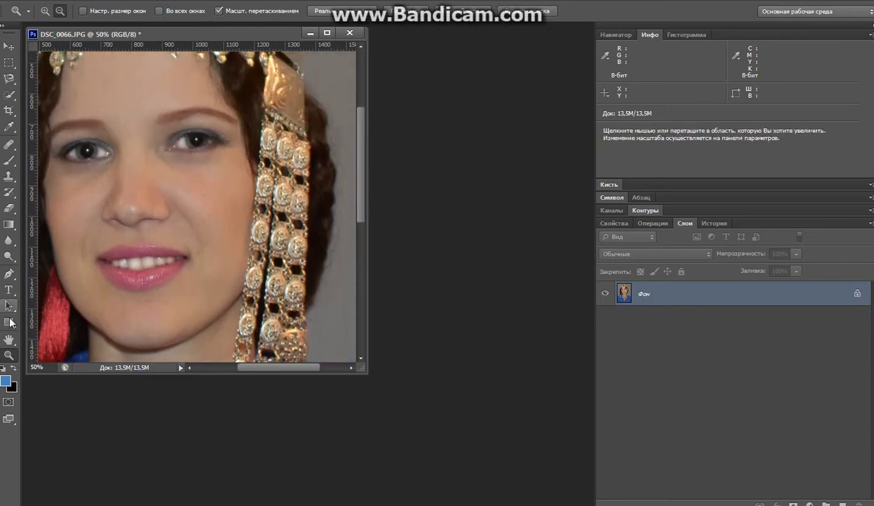
left_click(9, 257)
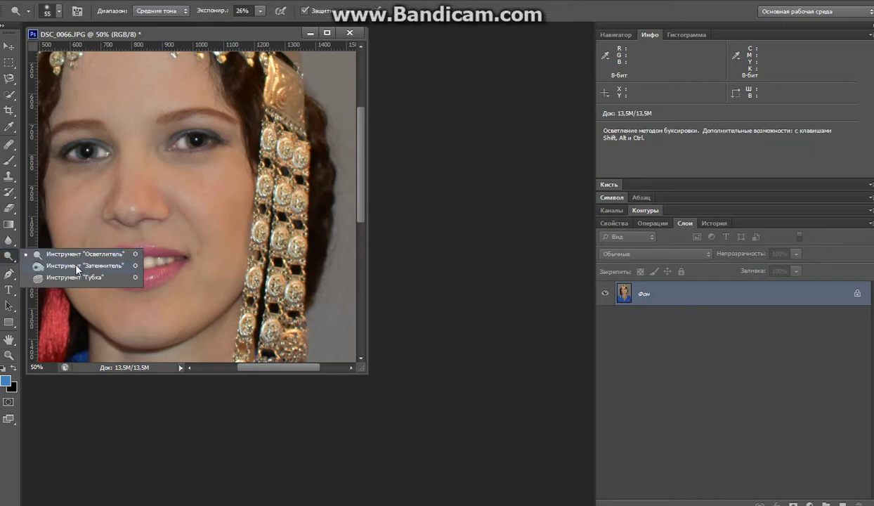
left_click(76, 266)
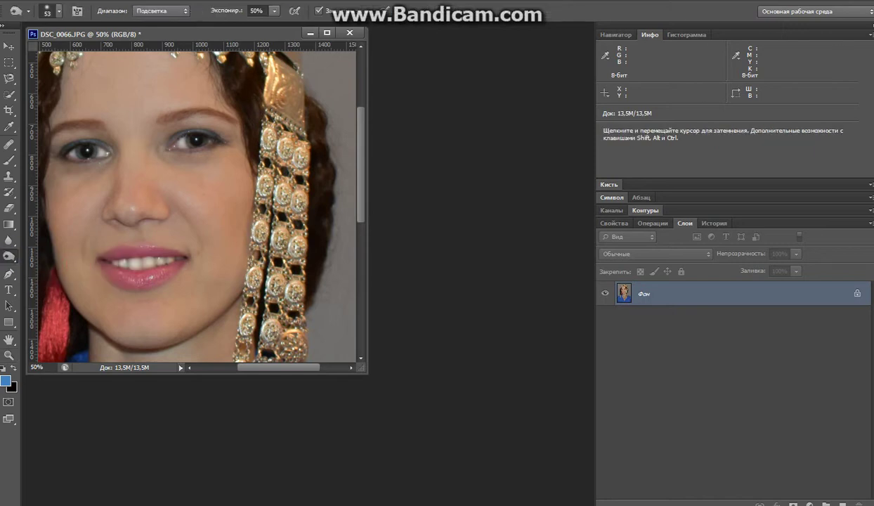
left_click(184, 15)
left_click(165, 41)
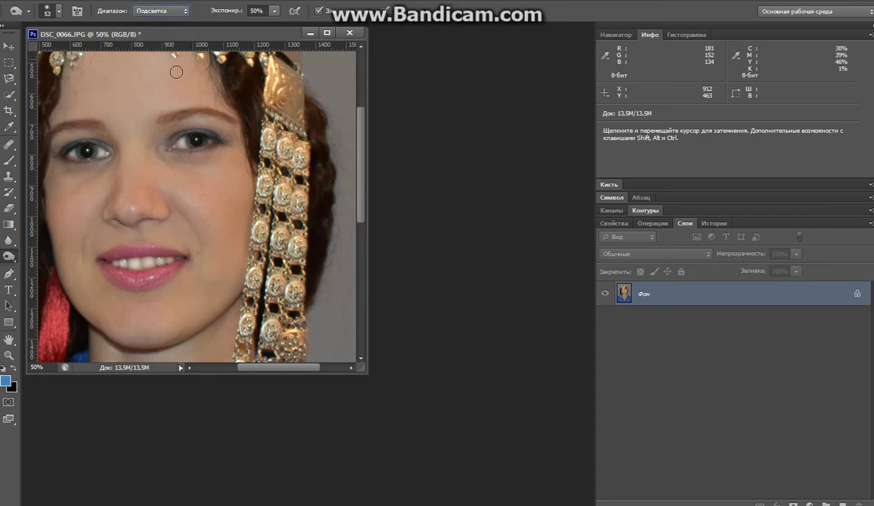
Reduce the Burn brush to 31 px and darken the makeup at the outer corner and along the lower lid of the woman's left eye
left_click(59, 11)
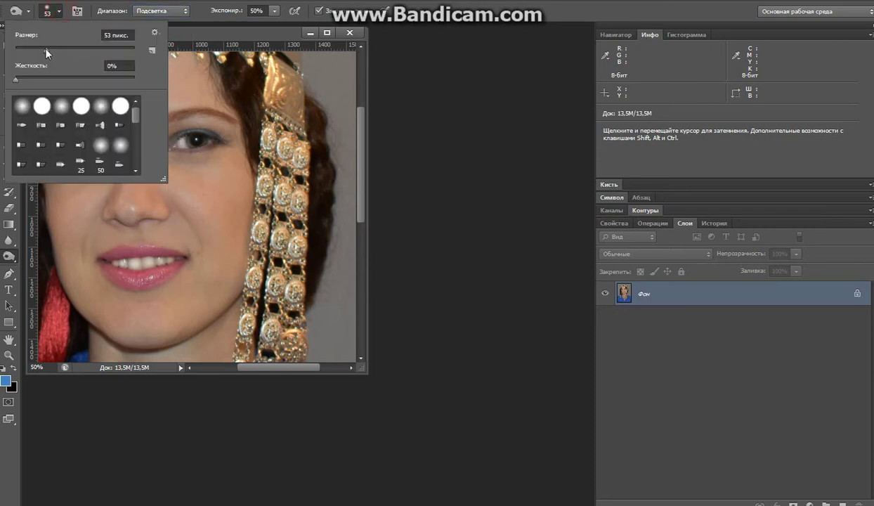
left_click_drag(46, 50, 34, 49)
left_click(221, 139)
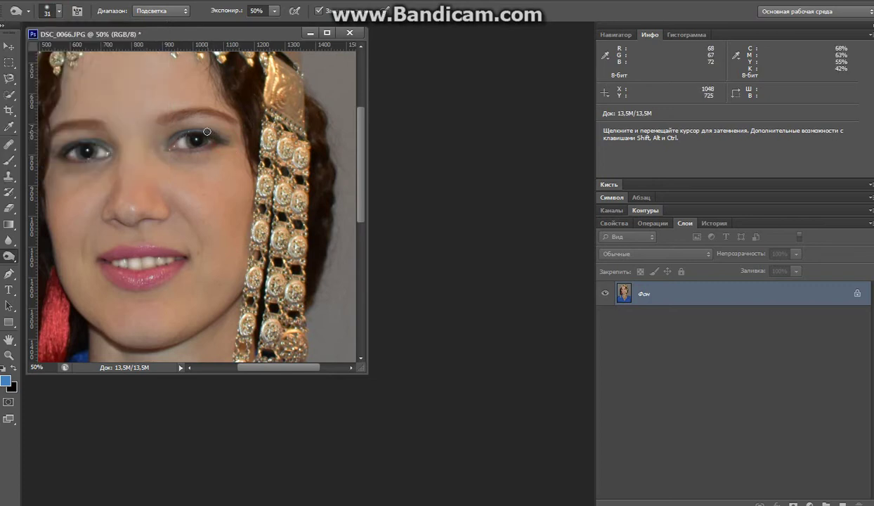
mouse_move(169, 146)
left_mouse_down()
mouse_move(156, 142)
mouse_move(186, 133)
mouse_move(211, 139)
mouse_move(196, 133)
mouse_move(179, 133)
mouse_move(217, 142)
mouse_move(185, 146)
mouse_move(210, 147)
left_mouse_up()
mouse_move(102, 270)
left_mouse_down()
mouse_move(140, 290)
mouse_move(188, 261)
mouse_move(169, 277)
left_mouse_up()
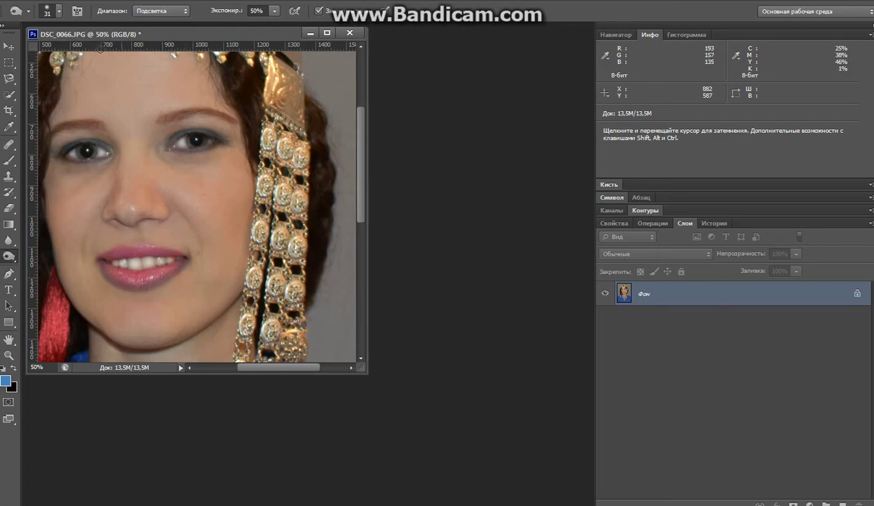
left_click(70, 1)
left_click(74, 29)
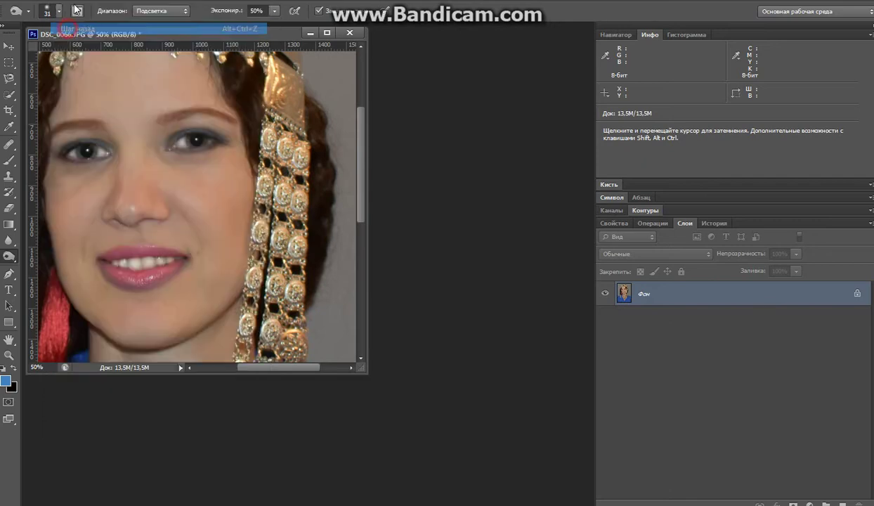
left_click(74, 1)
left_click(73, 29)
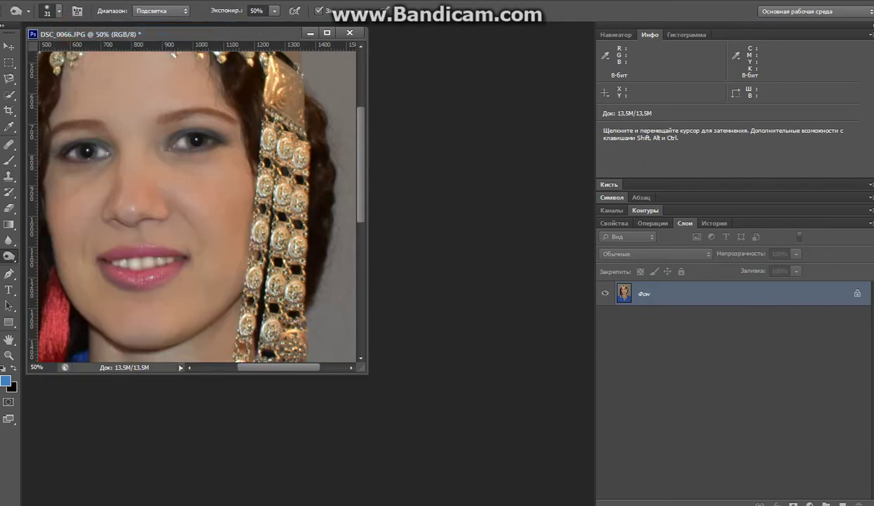
left_click(70, 1)
left_click(74, 29)
left_click(74, 1)
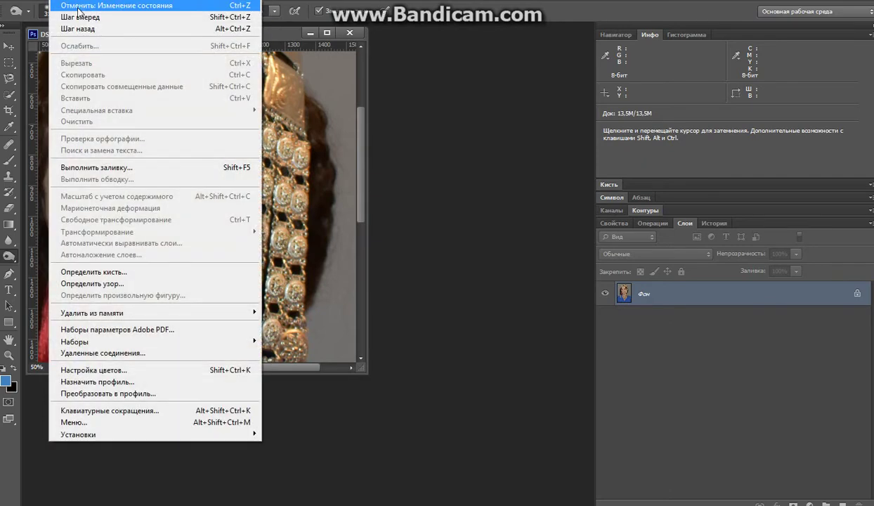
left_click(74, 29)
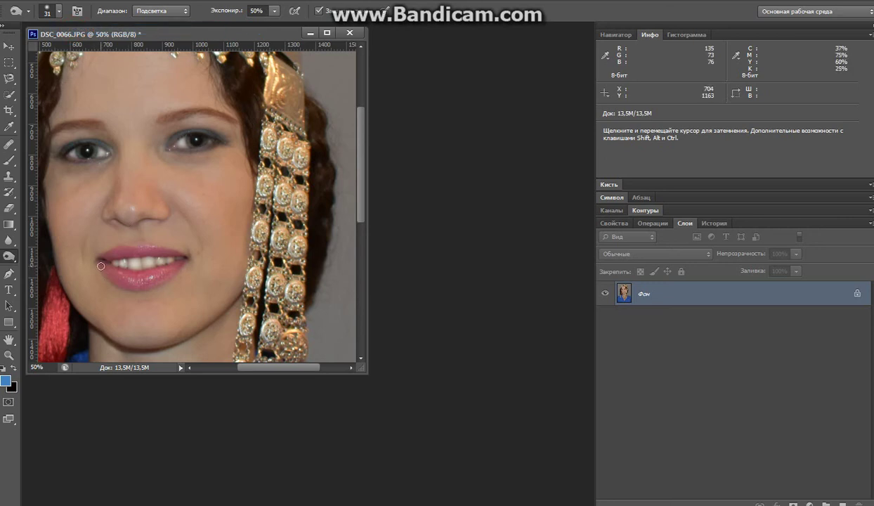
Darken the lips and both eyebrows with the 31 px Burn tool
left_click_drag(100, 265, 103, 267)
left_click_drag(137, 251, 146, 245)
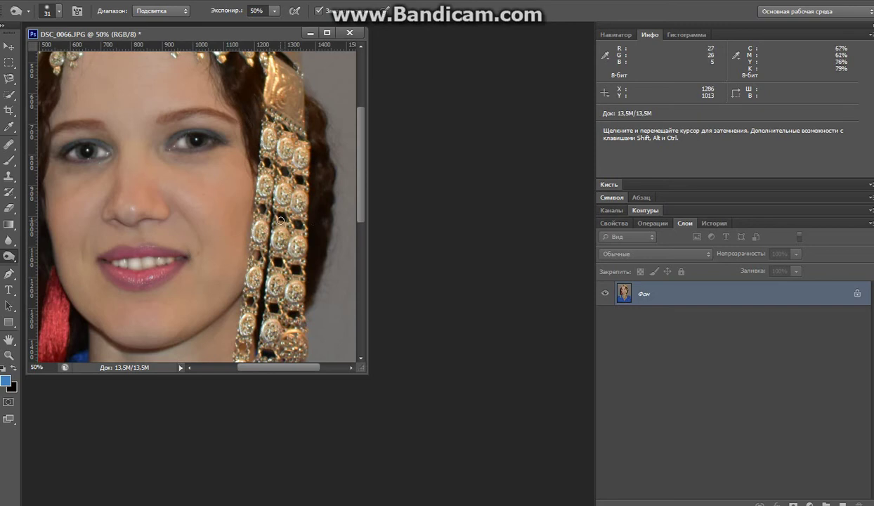
scroll(280, 220, "up", 1)
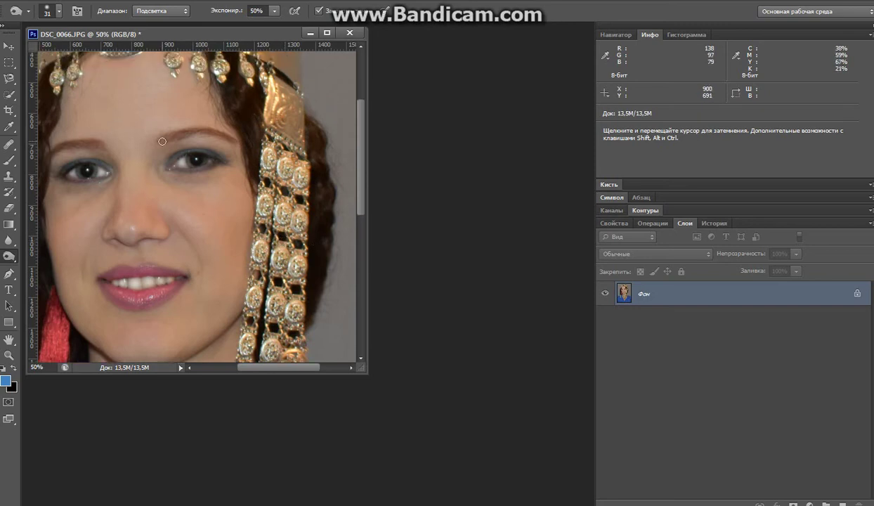
left_click_drag(162, 141, 223, 136)
mouse_move(109, 146)
left_mouse_down()
mouse_move(70, 144)
mouse_move(47, 155)
left_mouse_up()
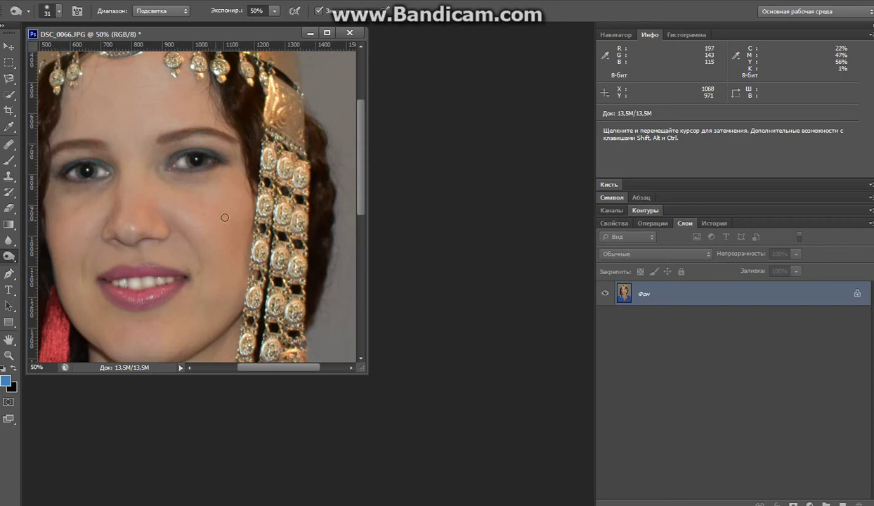
Apply Levels to the whole portrait's RGB channel with input values of 19 for shadows, 1,32 for midtones and 201 for highlights
left_click(8, 354)
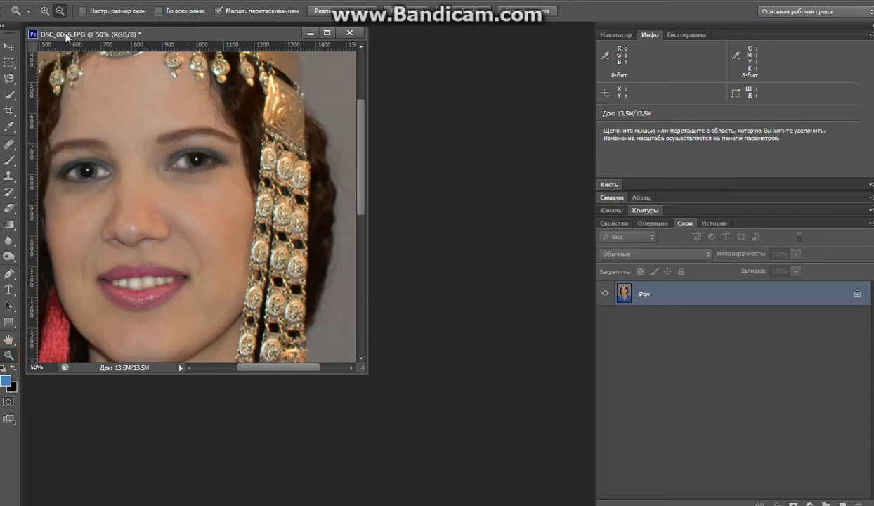
left_click(60, 12)
left_click(91, 128)
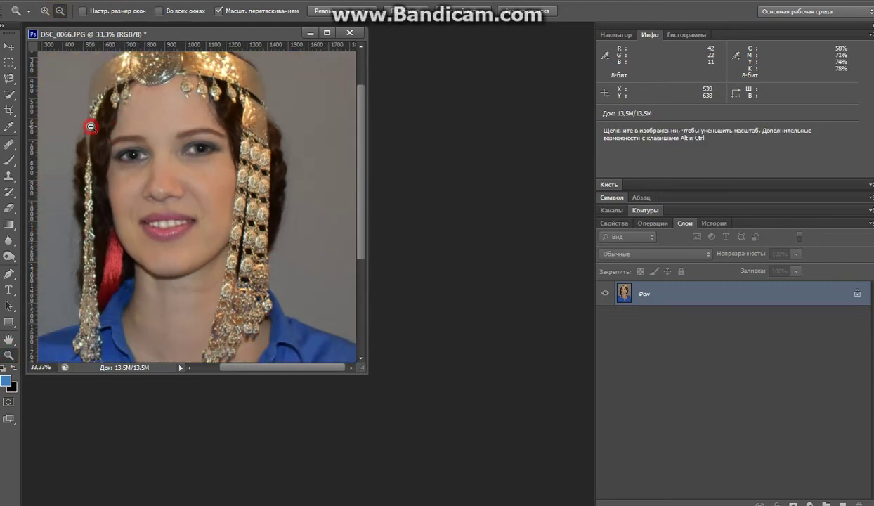
left_click(164, 167)
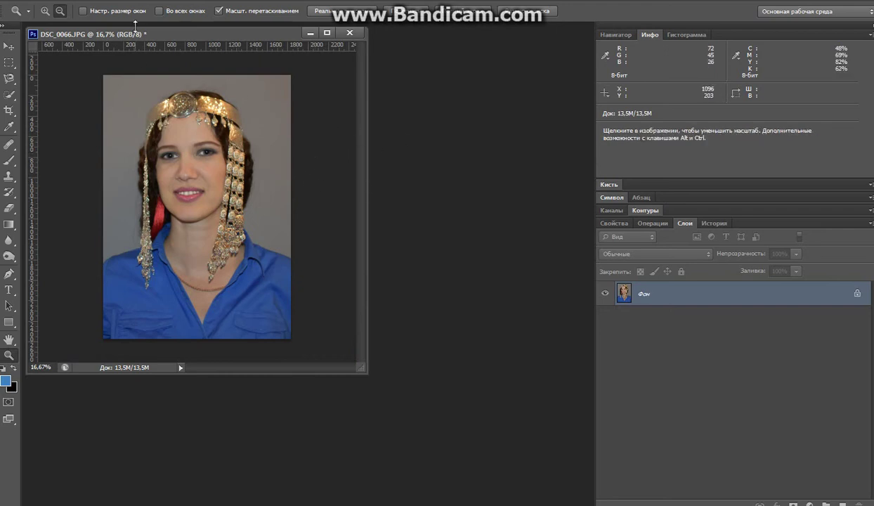
key("alt+i")
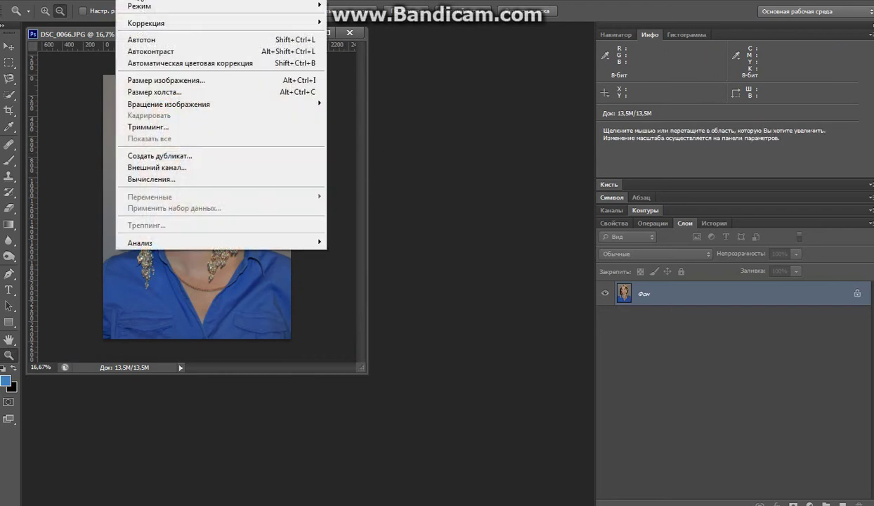
mouse_move(127, 25)
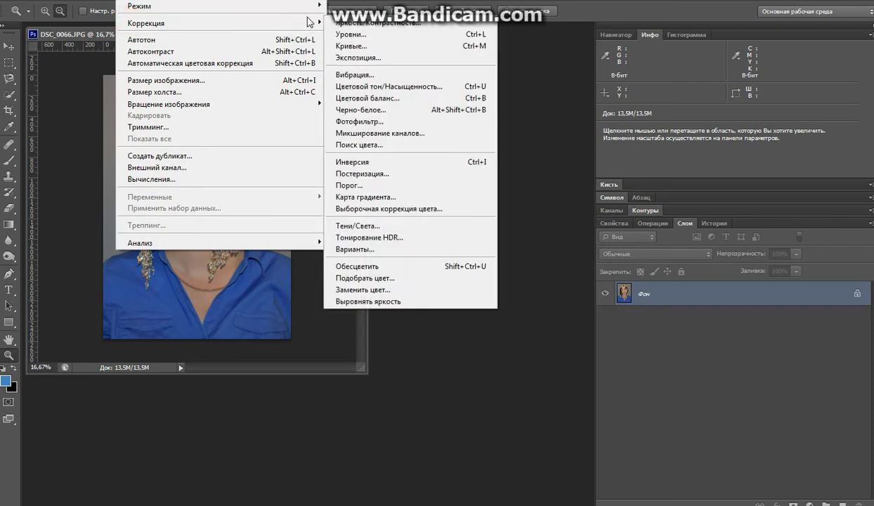
left_click(345, 34)
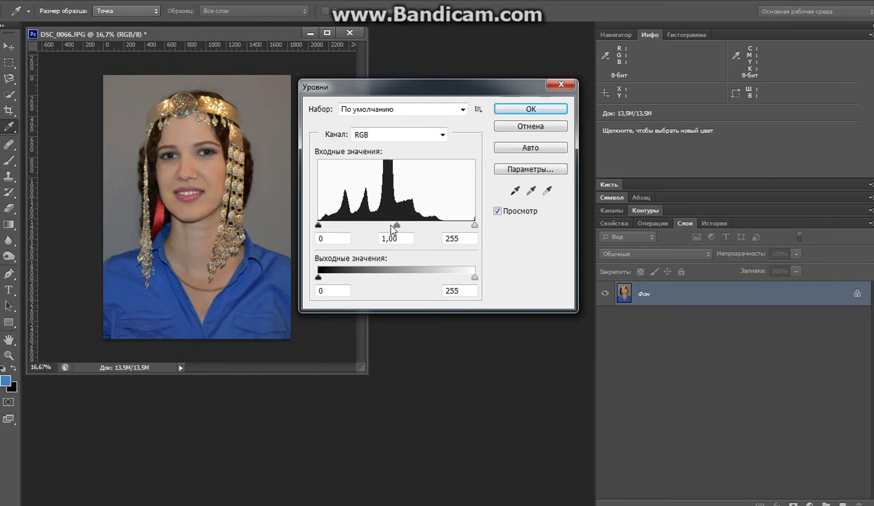
left_click_drag(397, 227, 358, 233)
left_click_drag(358, 234, 380, 227)
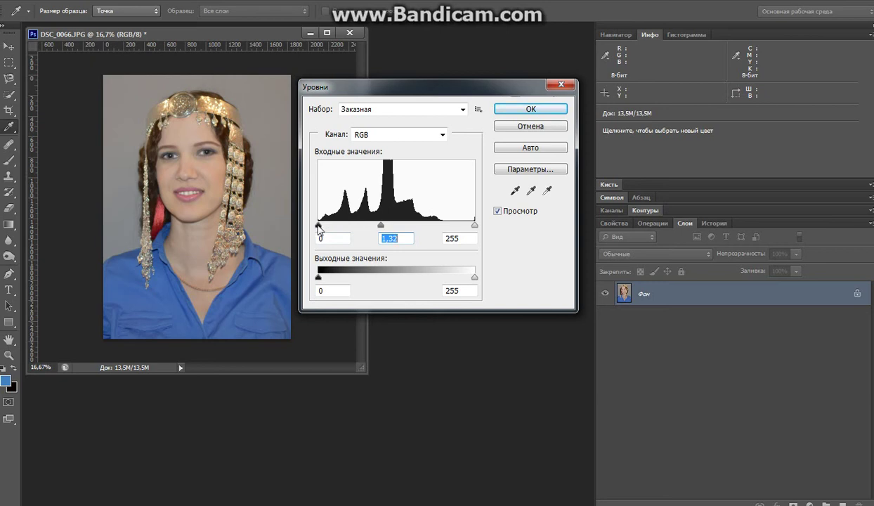
mouse_move(318, 228)
left_mouse_down()
mouse_move(336, 233)
mouse_move(330, 228)
left_mouse_up()
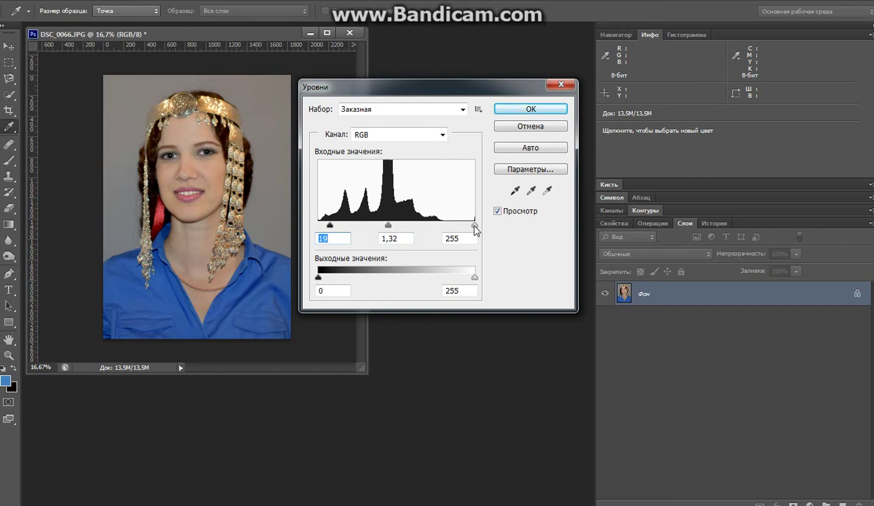
left_click_drag(475, 226, 441, 226)
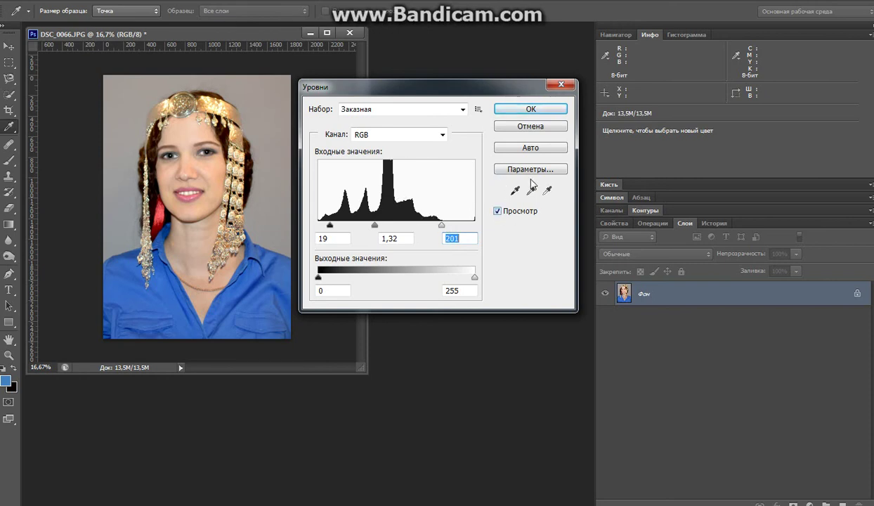
left_click(530, 109)
key("z")
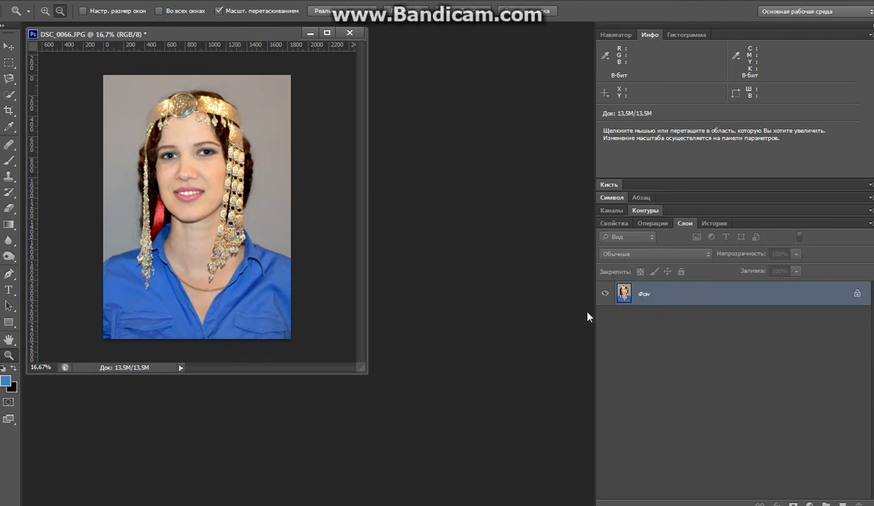
Duplicate the background layer and set the copy's blending mode to Soft Light (Мягкий свет)
key("ctrl+j")
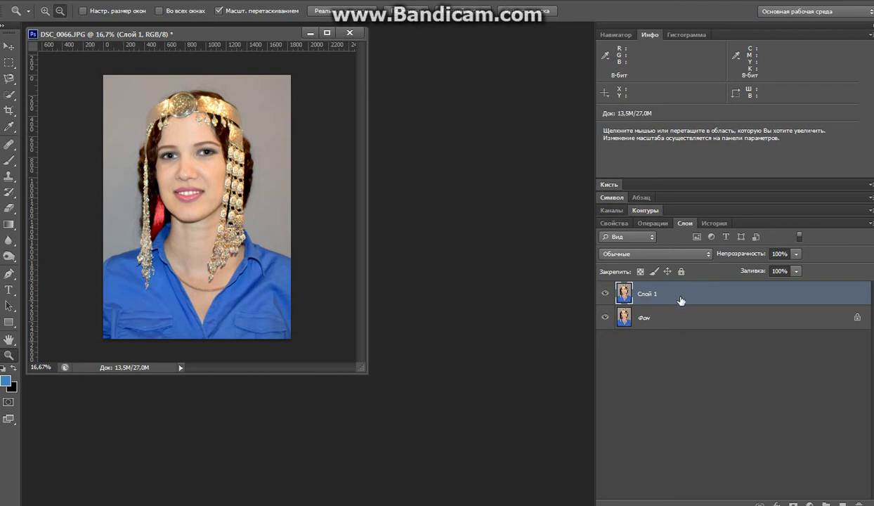
left_click(708, 256)
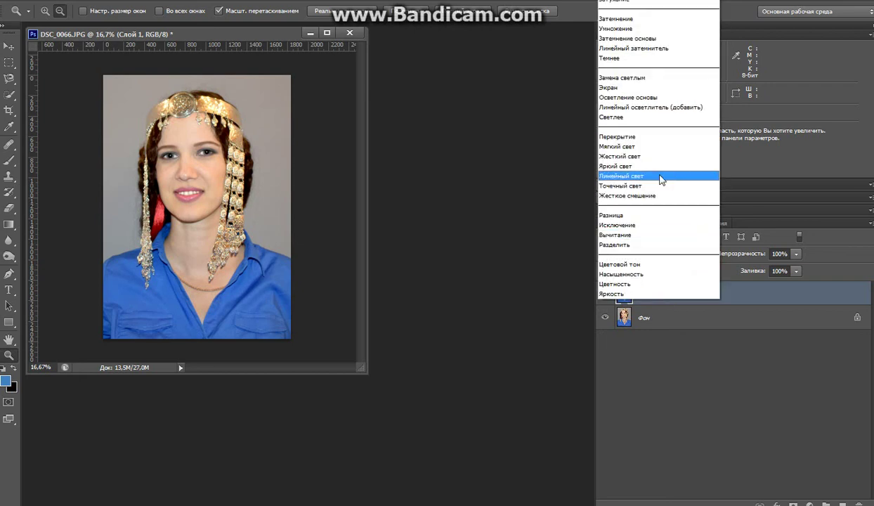
left_click(647, 148)
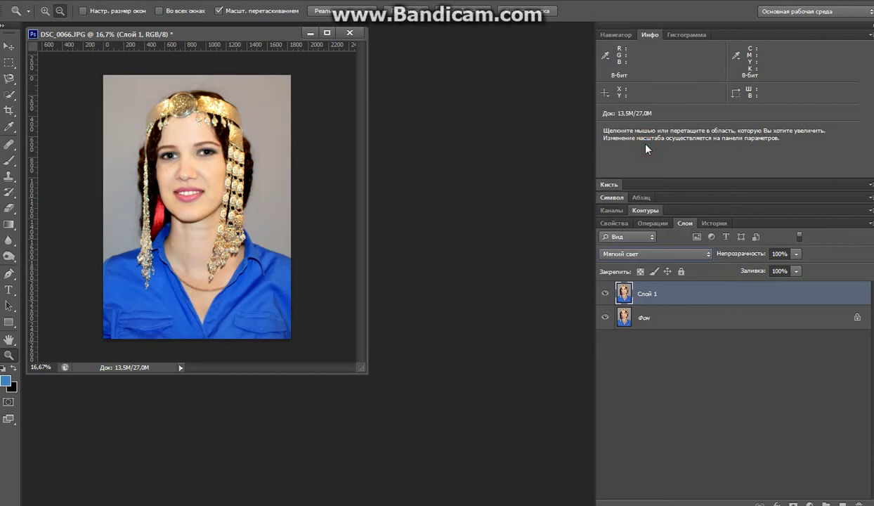
key("alt")
key("alt")
left_click(37, 1)
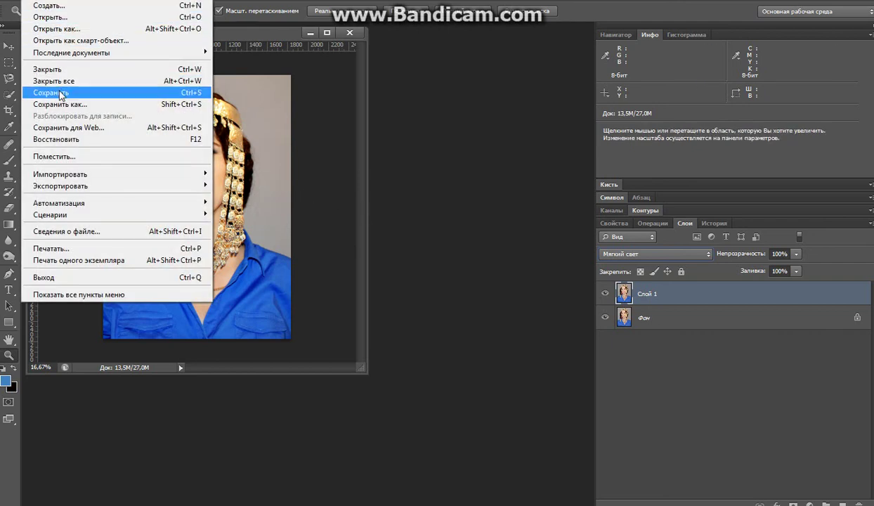
left_click(60, 106)
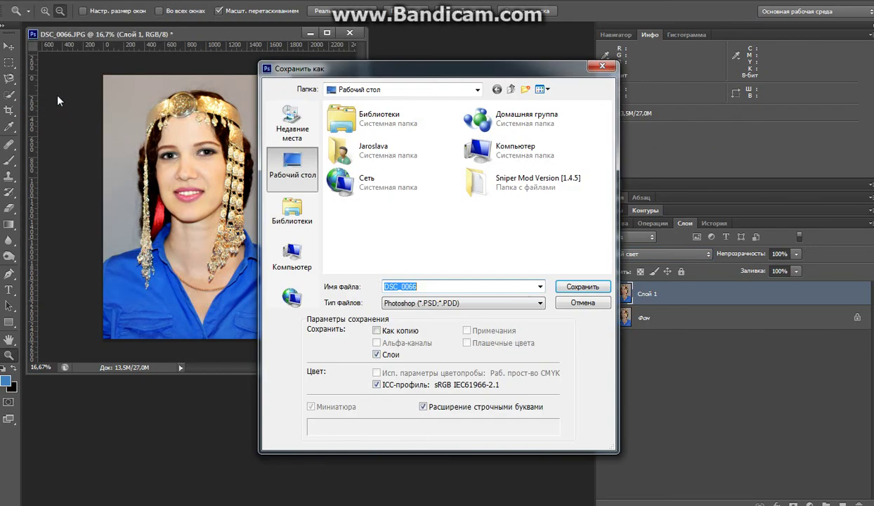
type("1111")
left_click(563, 286)
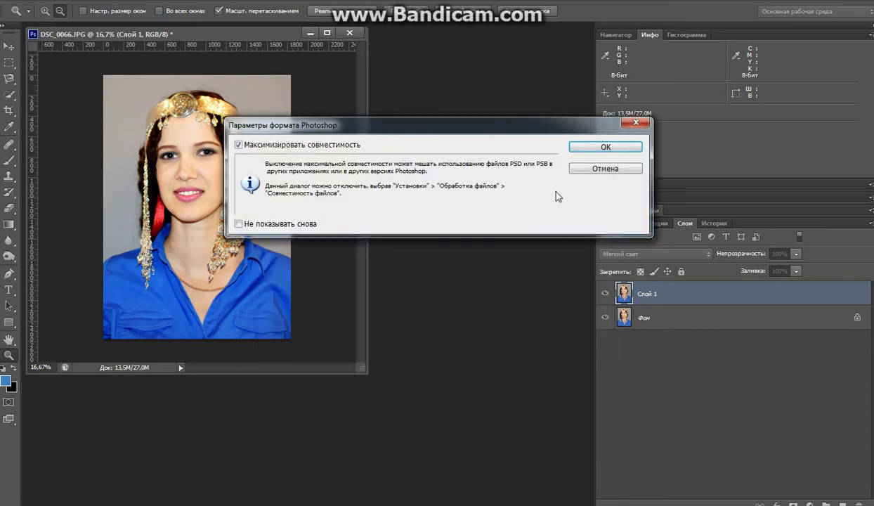
left_click(596, 169)
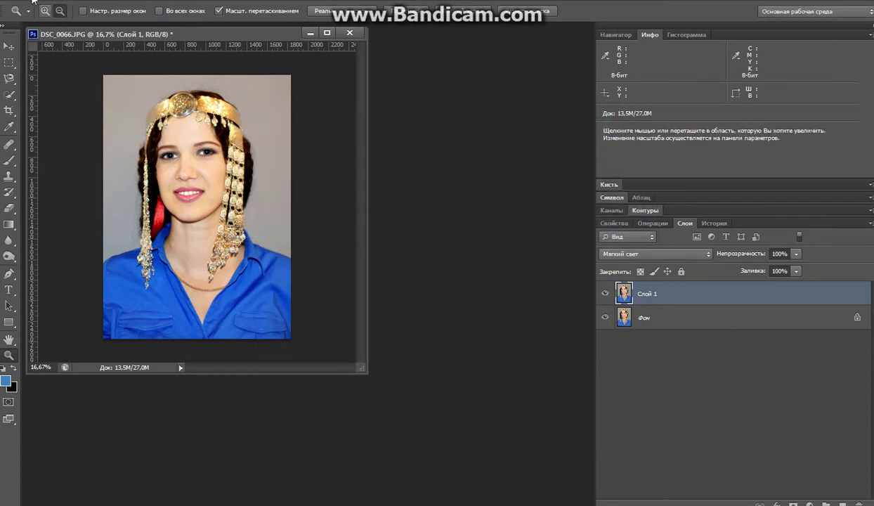
Save a copy of the portrait to the desktop as 11111 in JPEG format with quality 10 and the baseline standard option
left_click(33, 2)
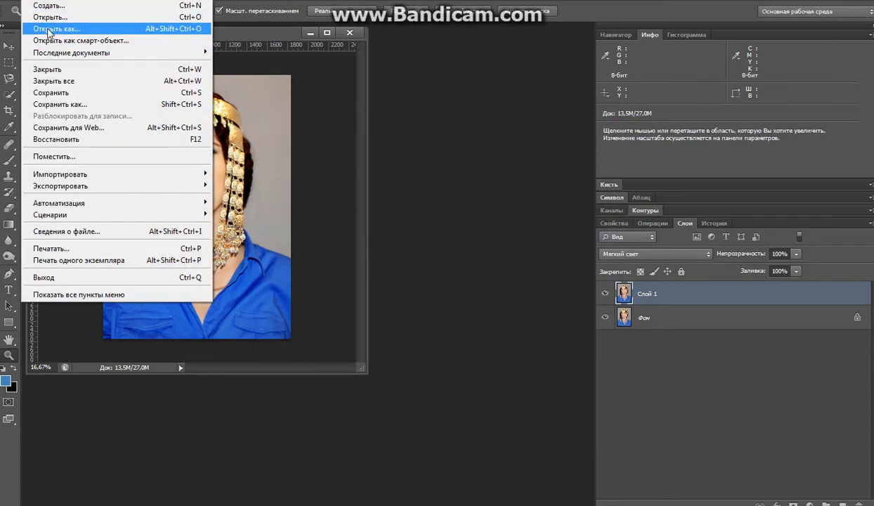
left_click(58, 104)
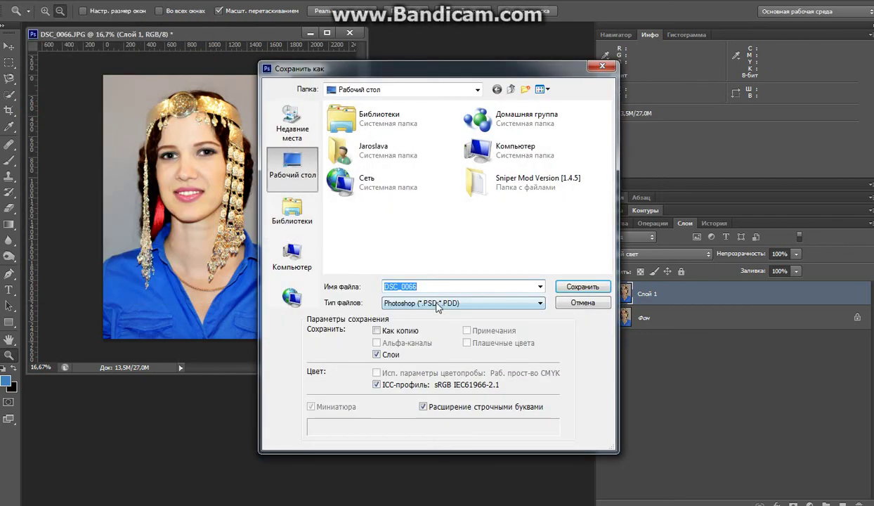
type("11111")
left_click(541, 302)
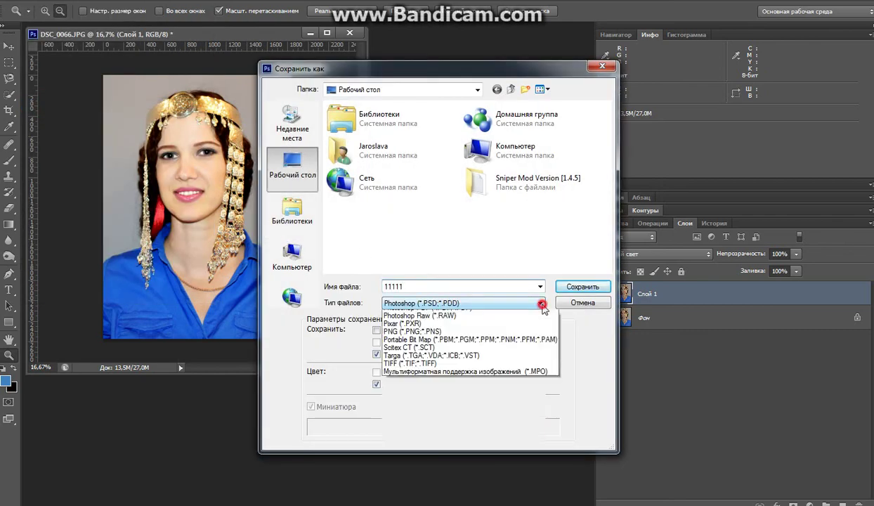
left_click(516, 391)
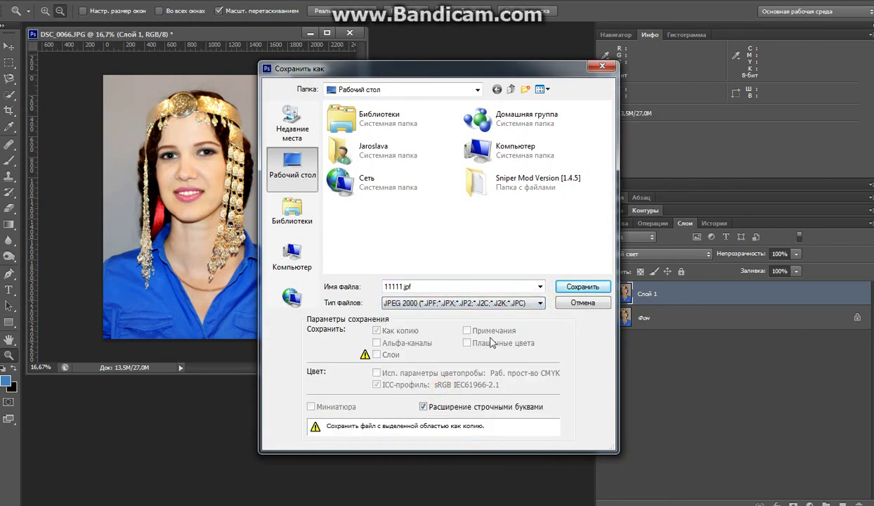
left_click(539, 304)
left_click(441, 386)
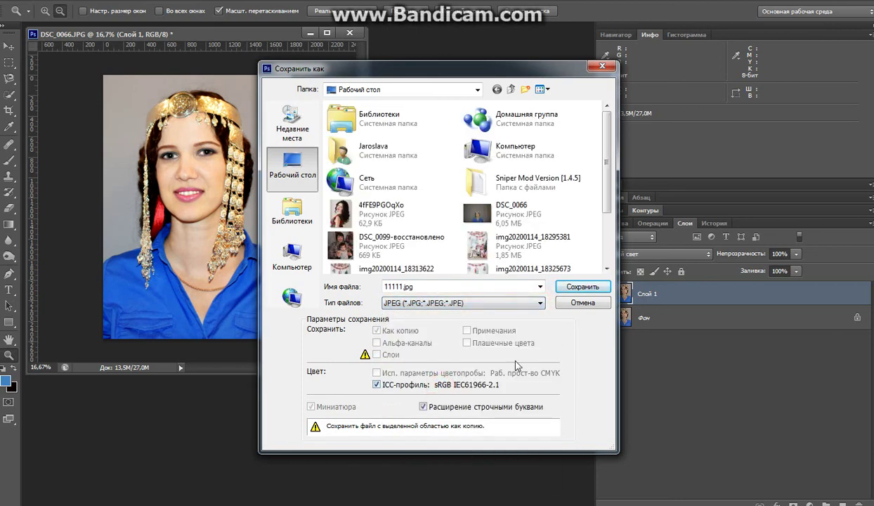
left_click(582, 287)
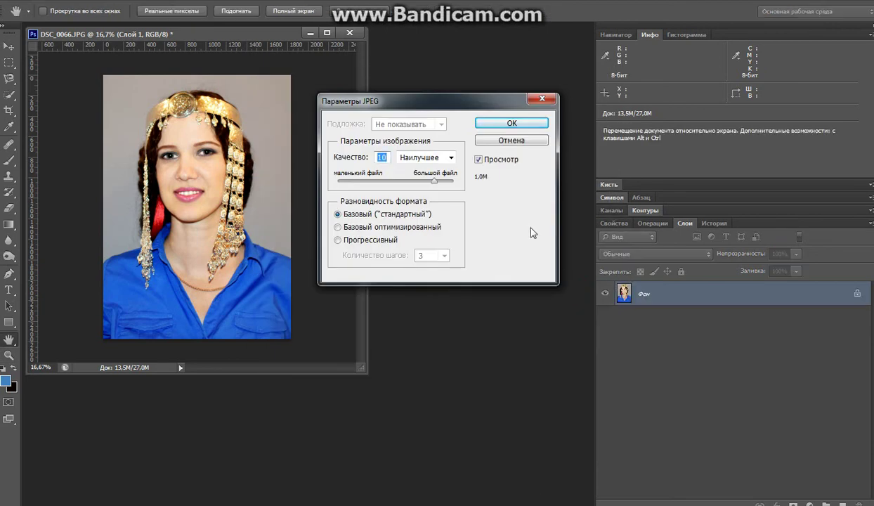
left_click(511, 123)
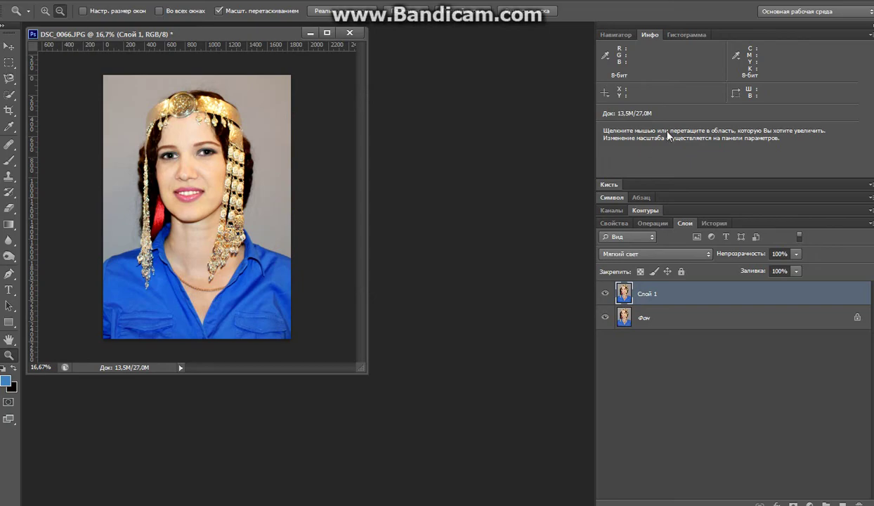
Switch to the desktop and compare the original DSC_0066 with the retouched 11111 in the image viewer
key("super+d")
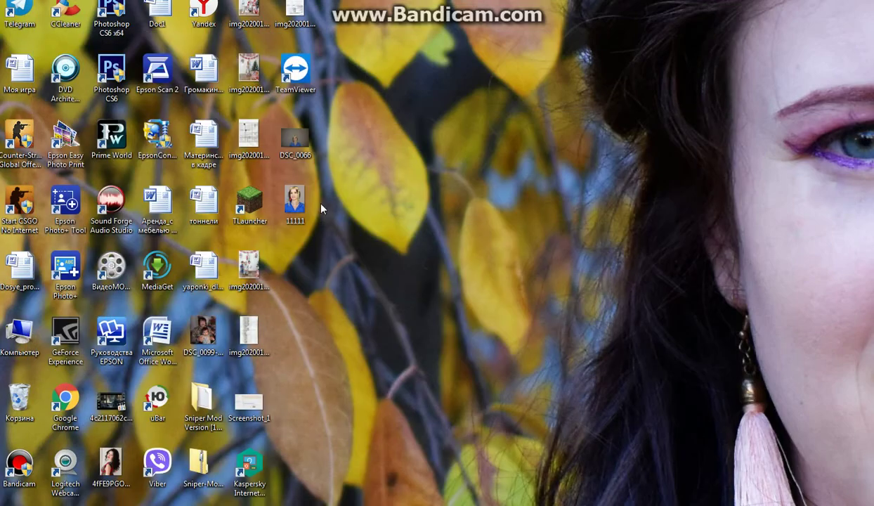
double_click(294, 139)
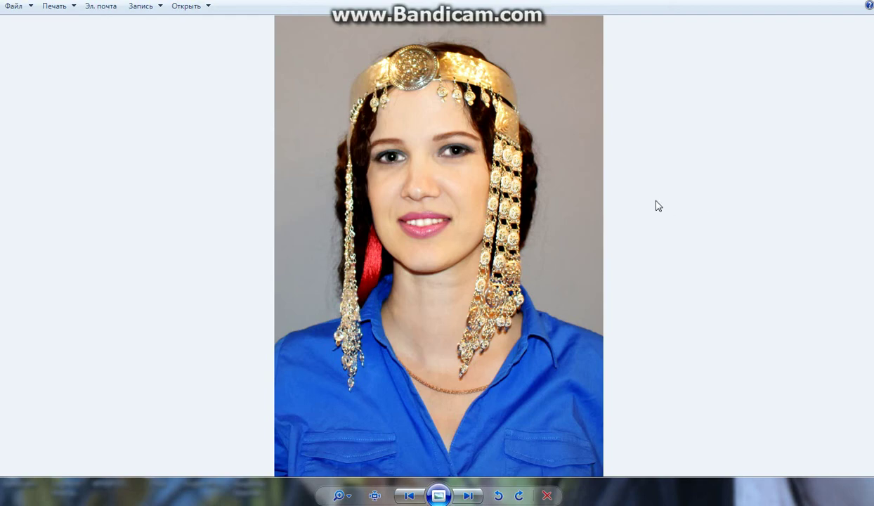
key("Escape")
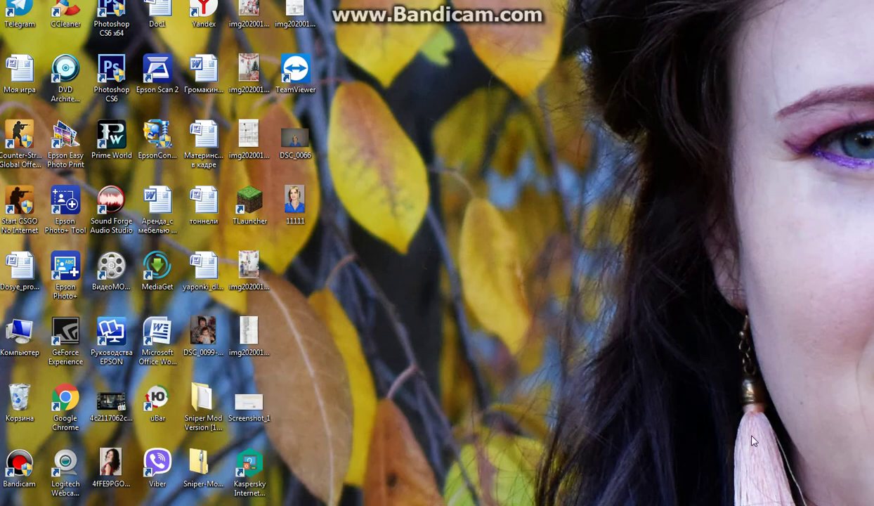
left_click(785, 505)
left_click(794, 421)
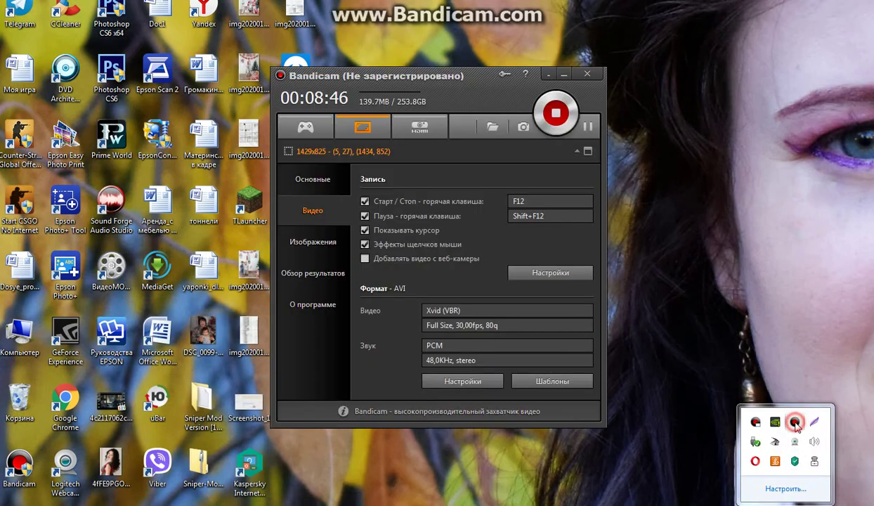